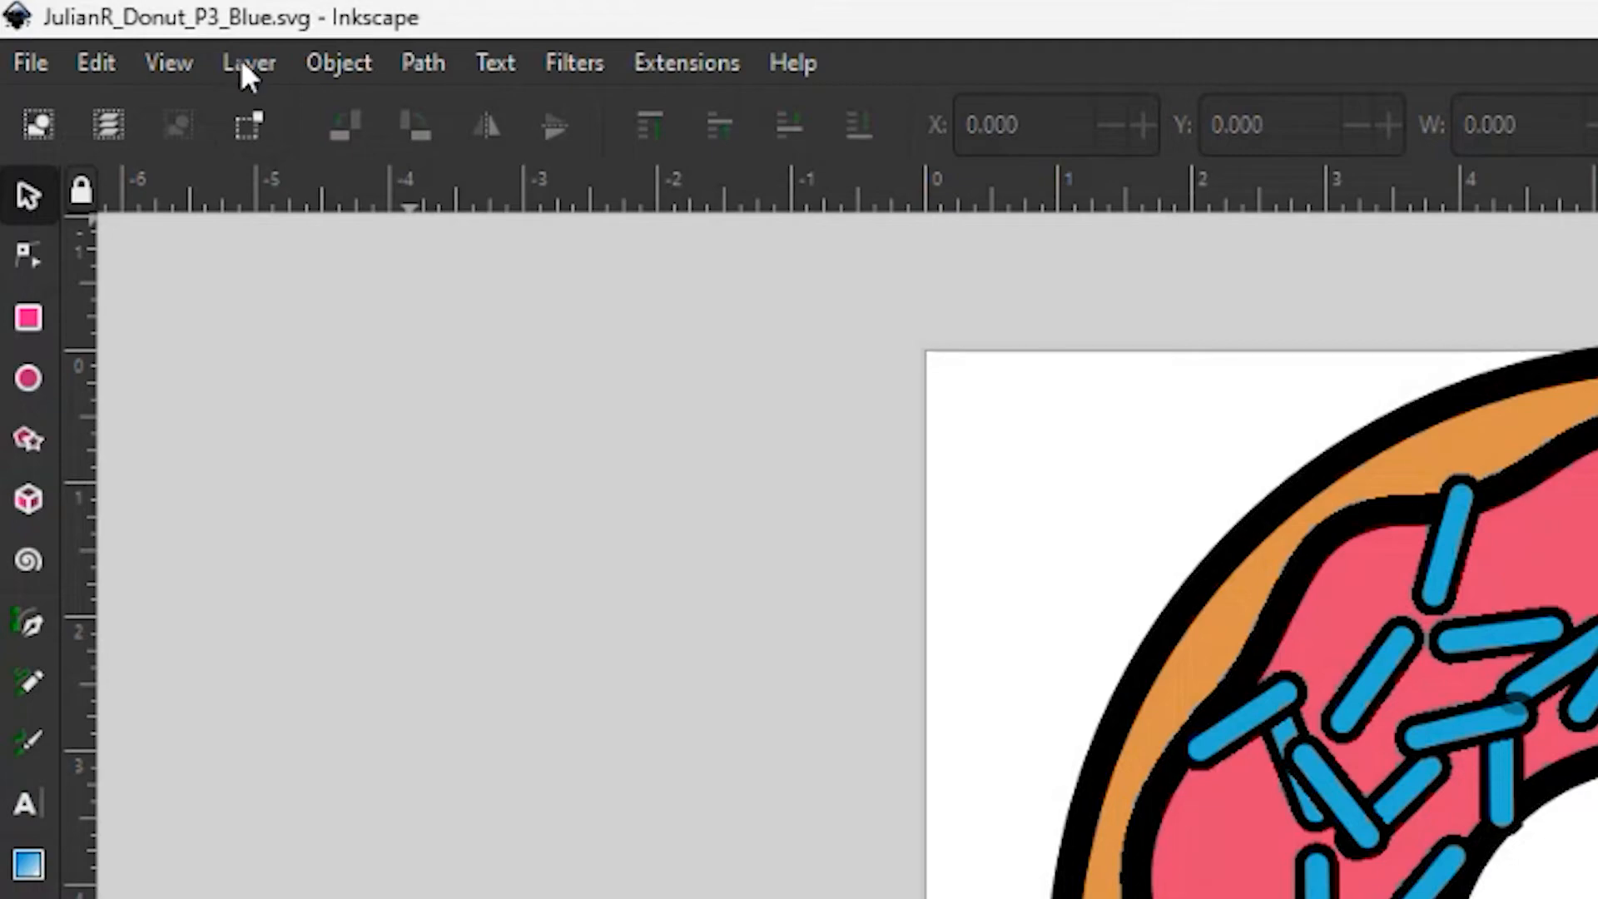
Display the layers and objects of the donut drawing and open its export settings
{"action": "left_click", "coordinate": [256, 117]}
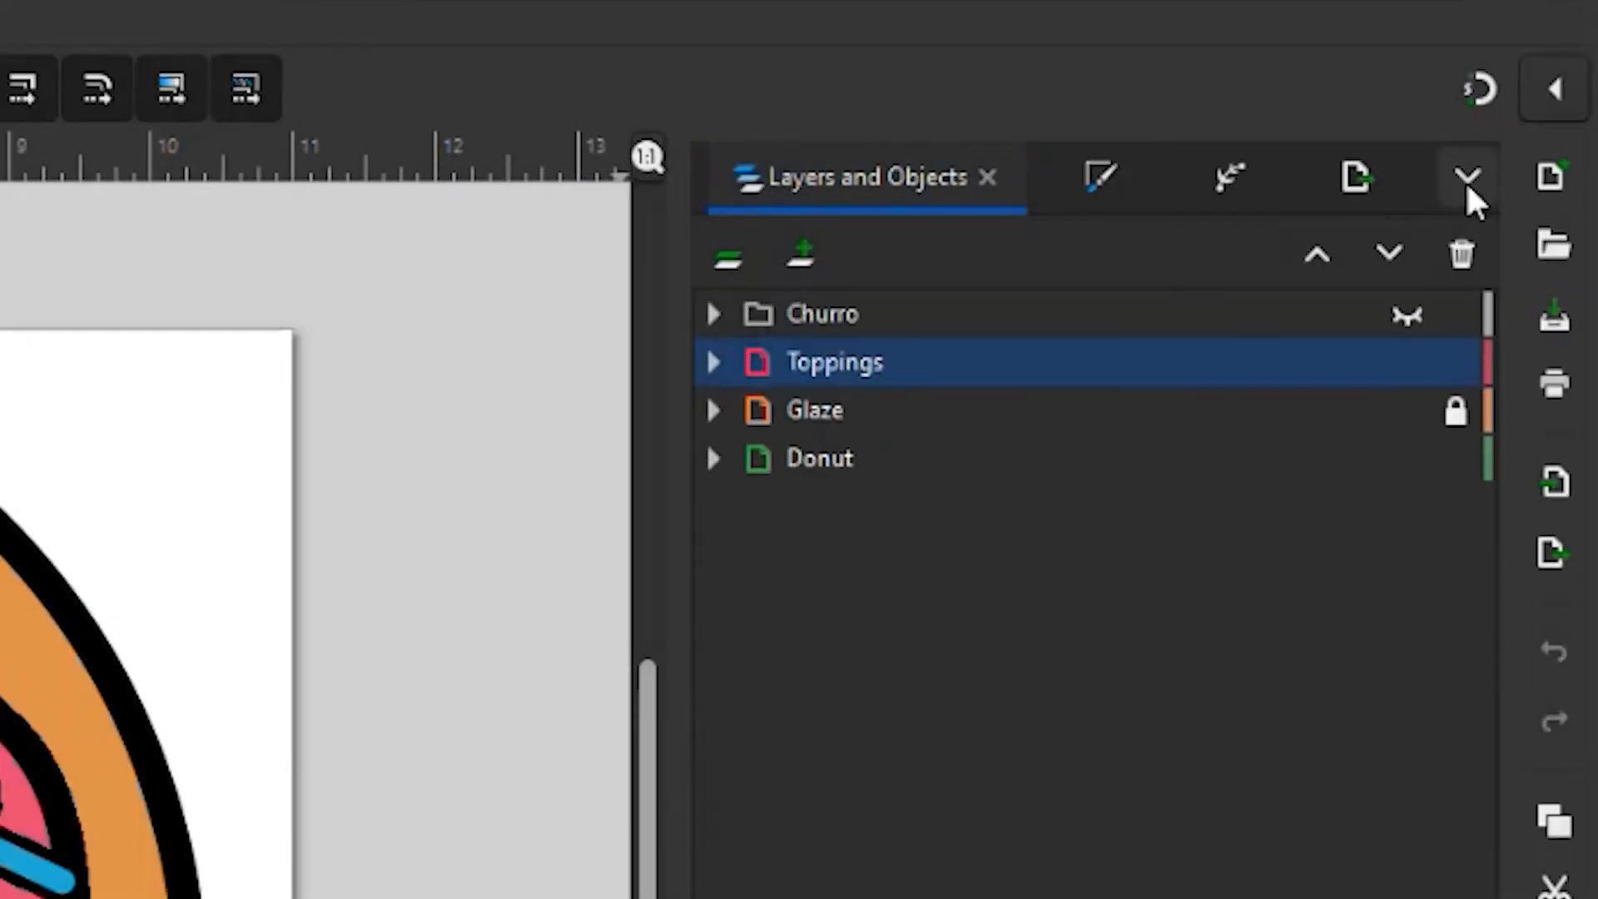
{"action": "left_click", "coordinate": [1465, 179]}
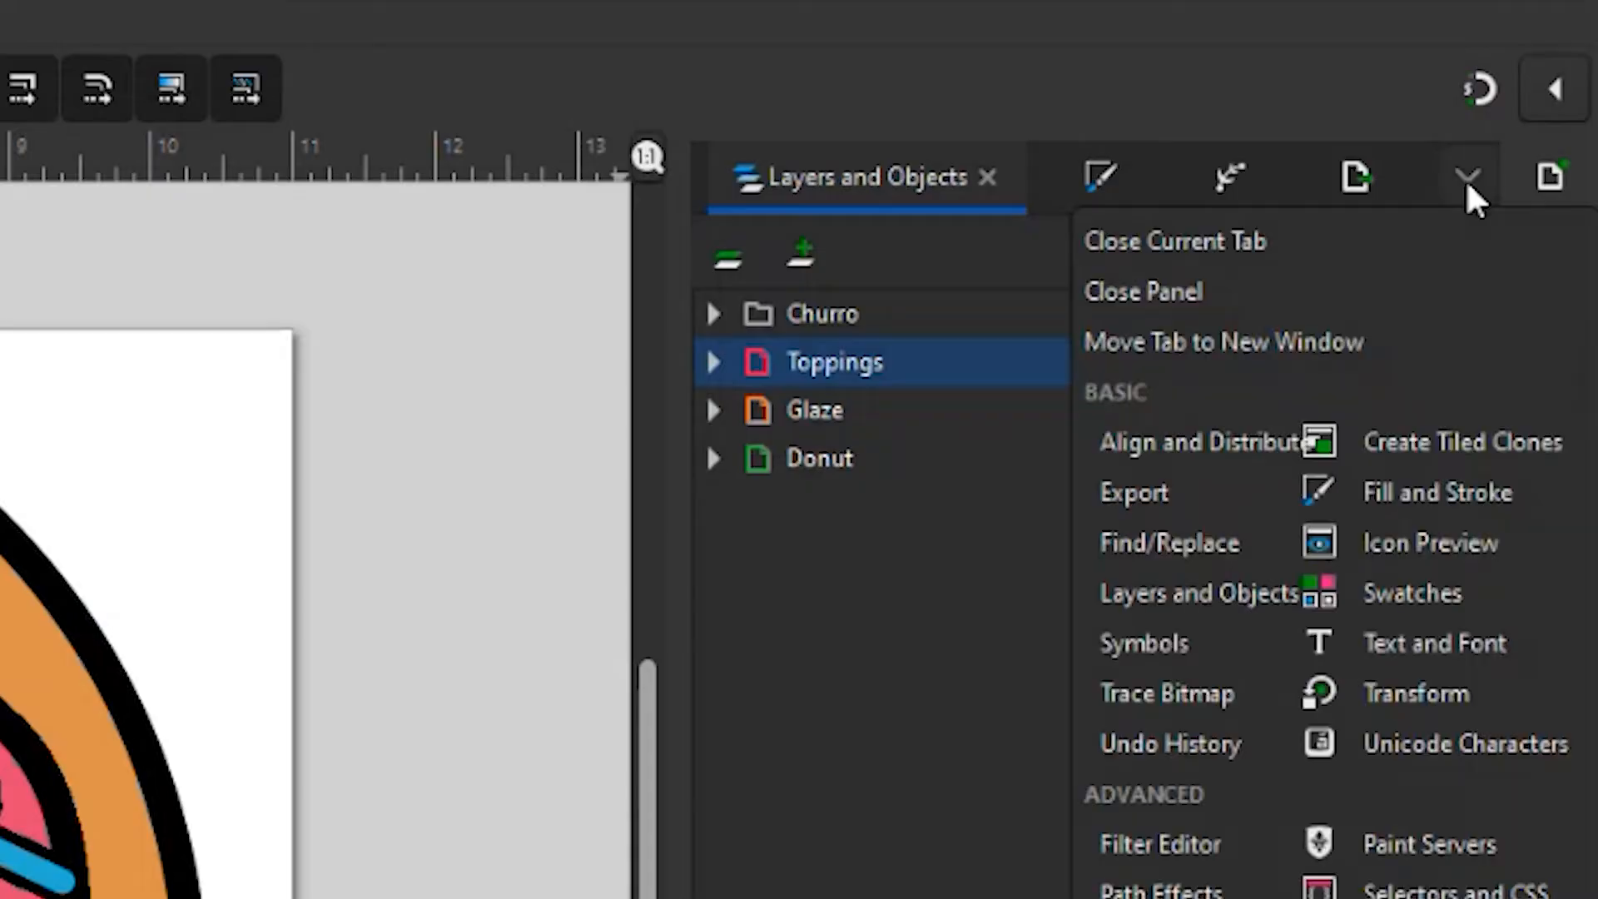
{"action": "left_click", "coordinate": [1214, 489]}
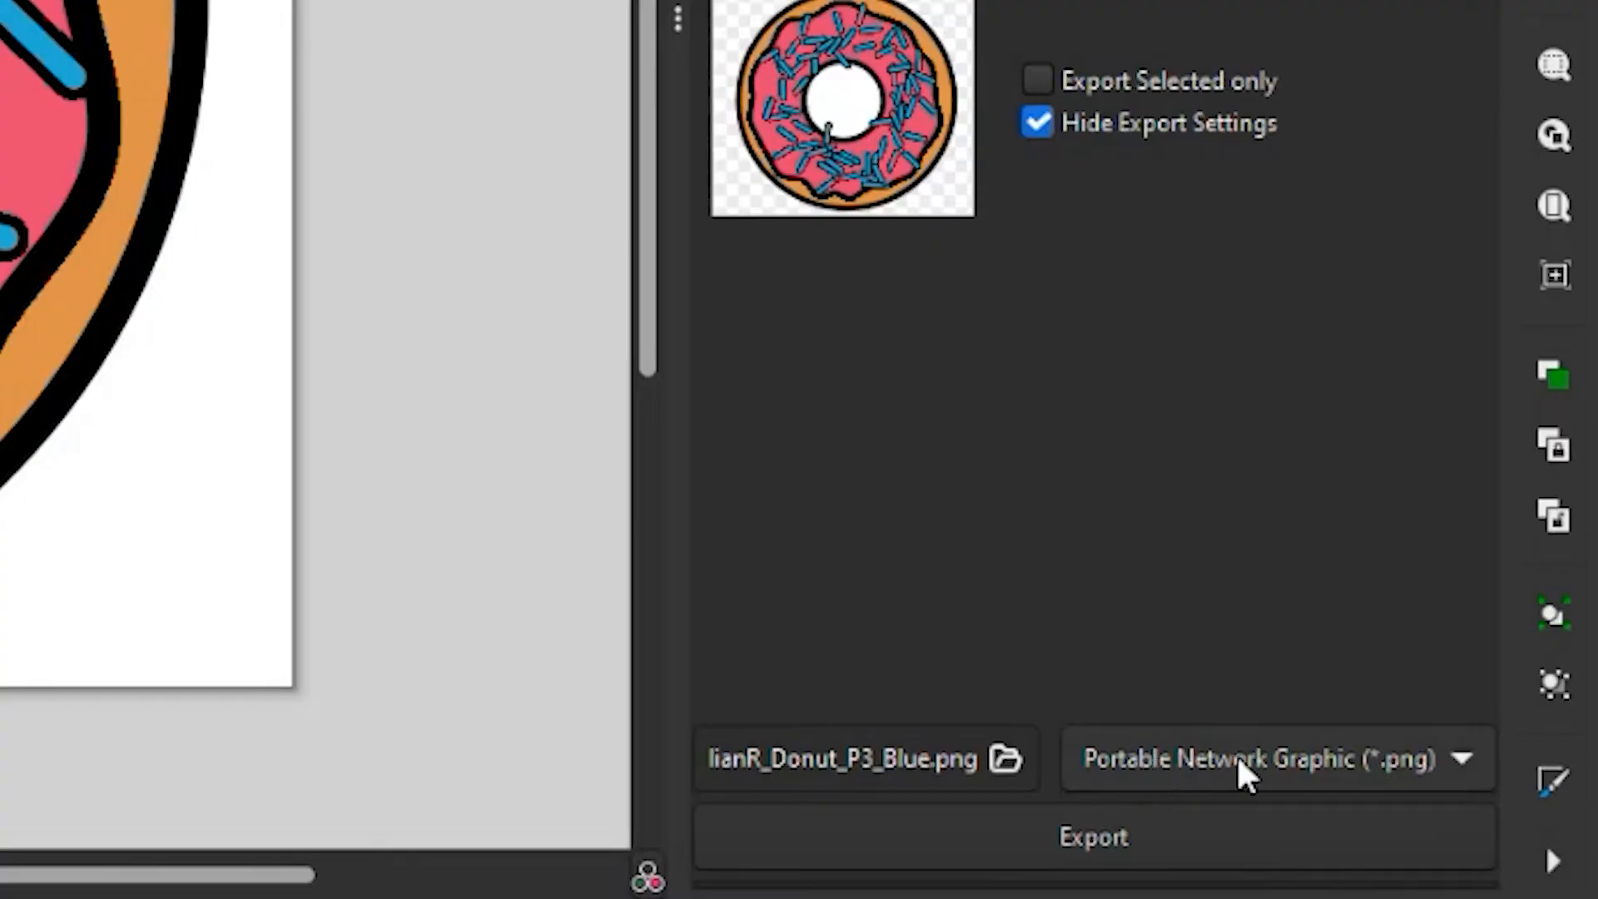
Browse for the PNG export location to the P3 folder inside Documents, 2024_2025_Demo on the school OneDrive
{"action": "left_click", "coordinate": [997, 755]}
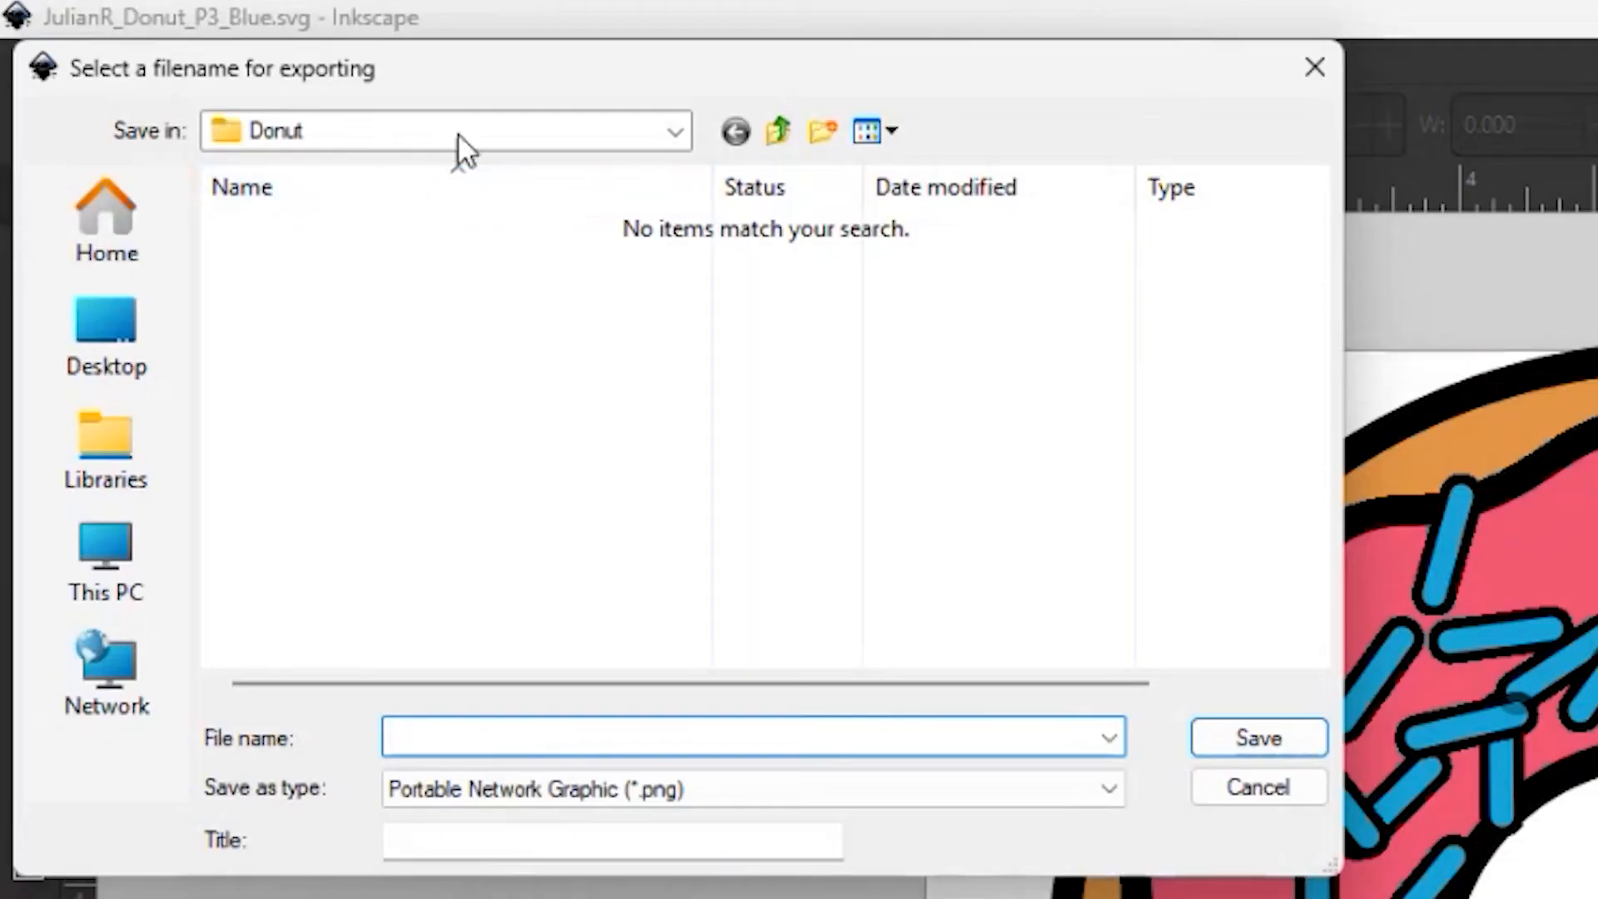
{"action": "left_click", "coordinate": [776, 134]}
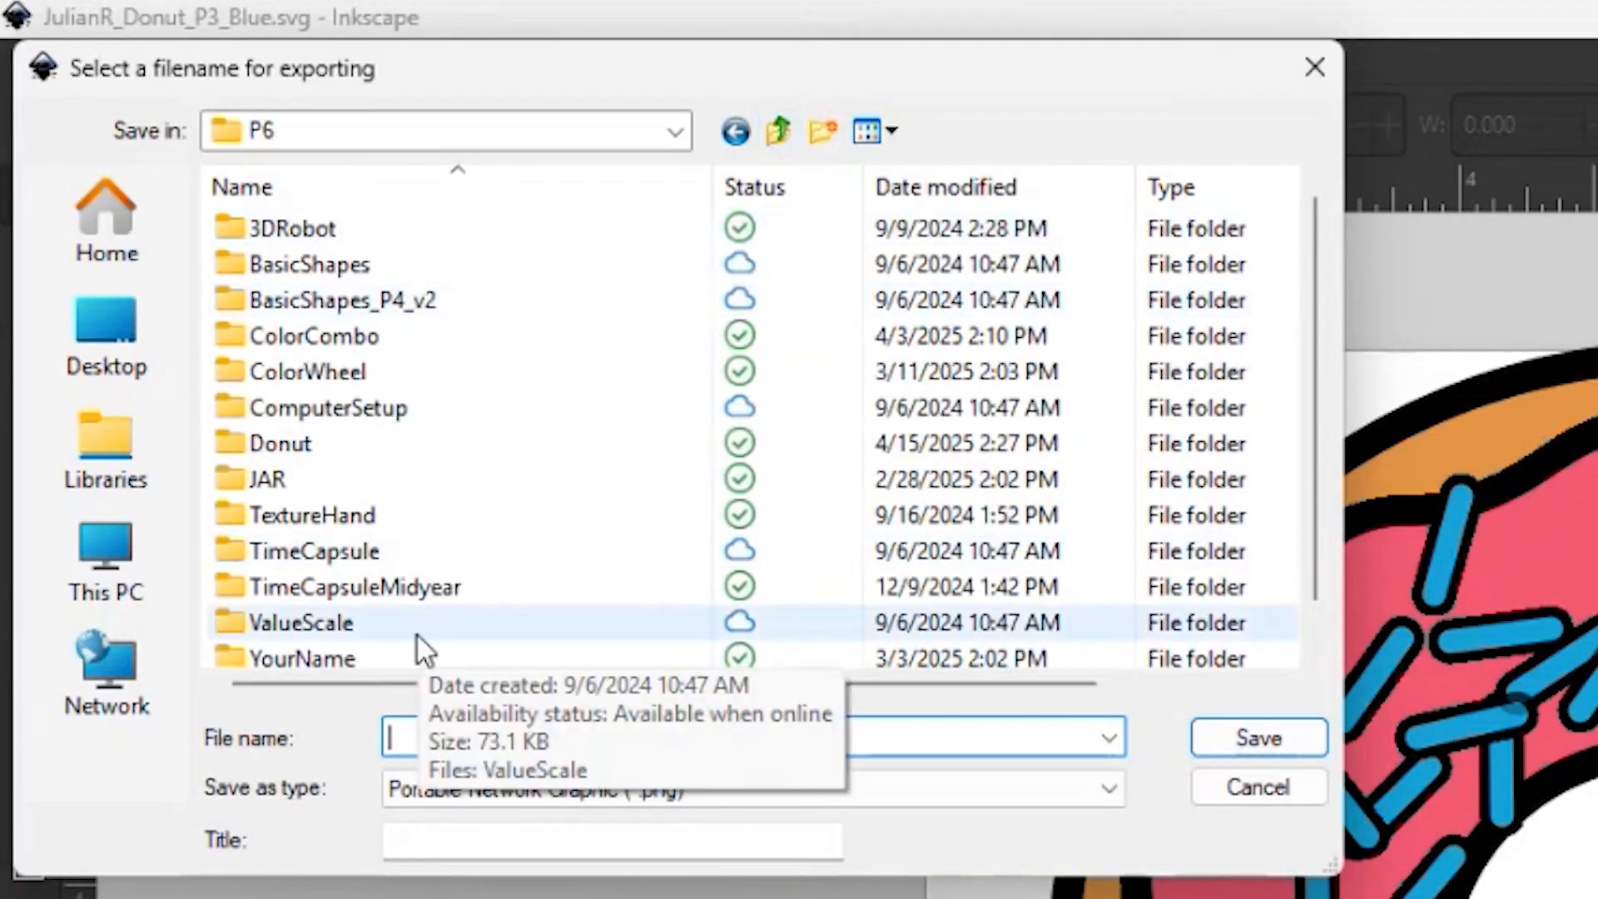
{"action": "left_click", "coordinate": [145, 361]}
{"action": "double_click", "coordinate": [684, 325]}
{"action": "double_click", "coordinate": [355, 372]}
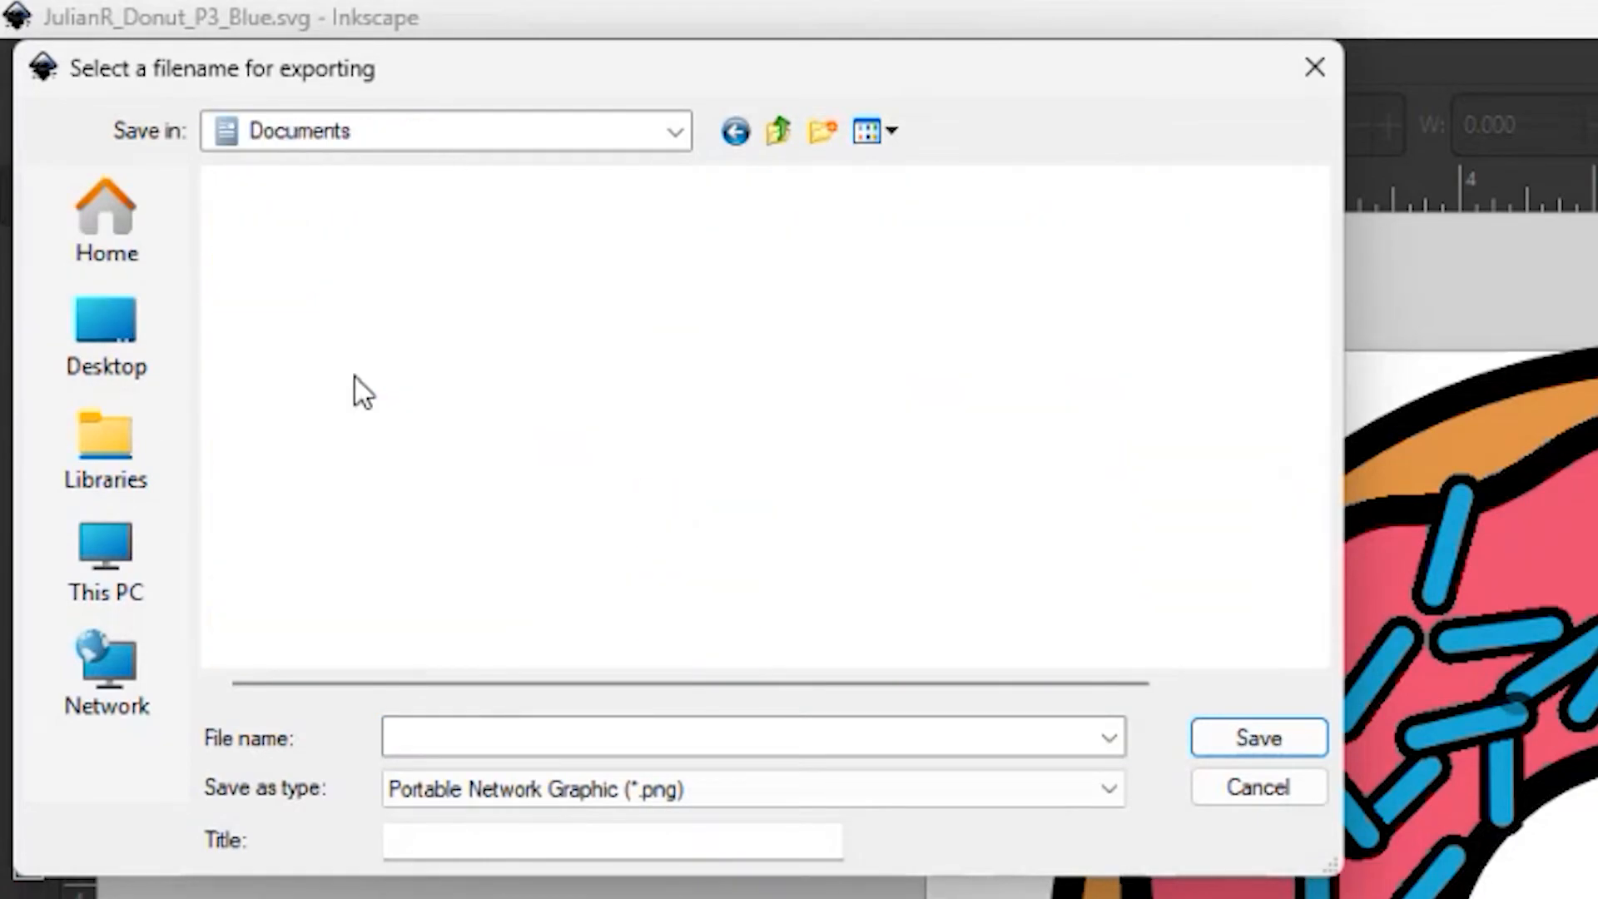
{"action": "double_click", "coordinate": [436, 508]}
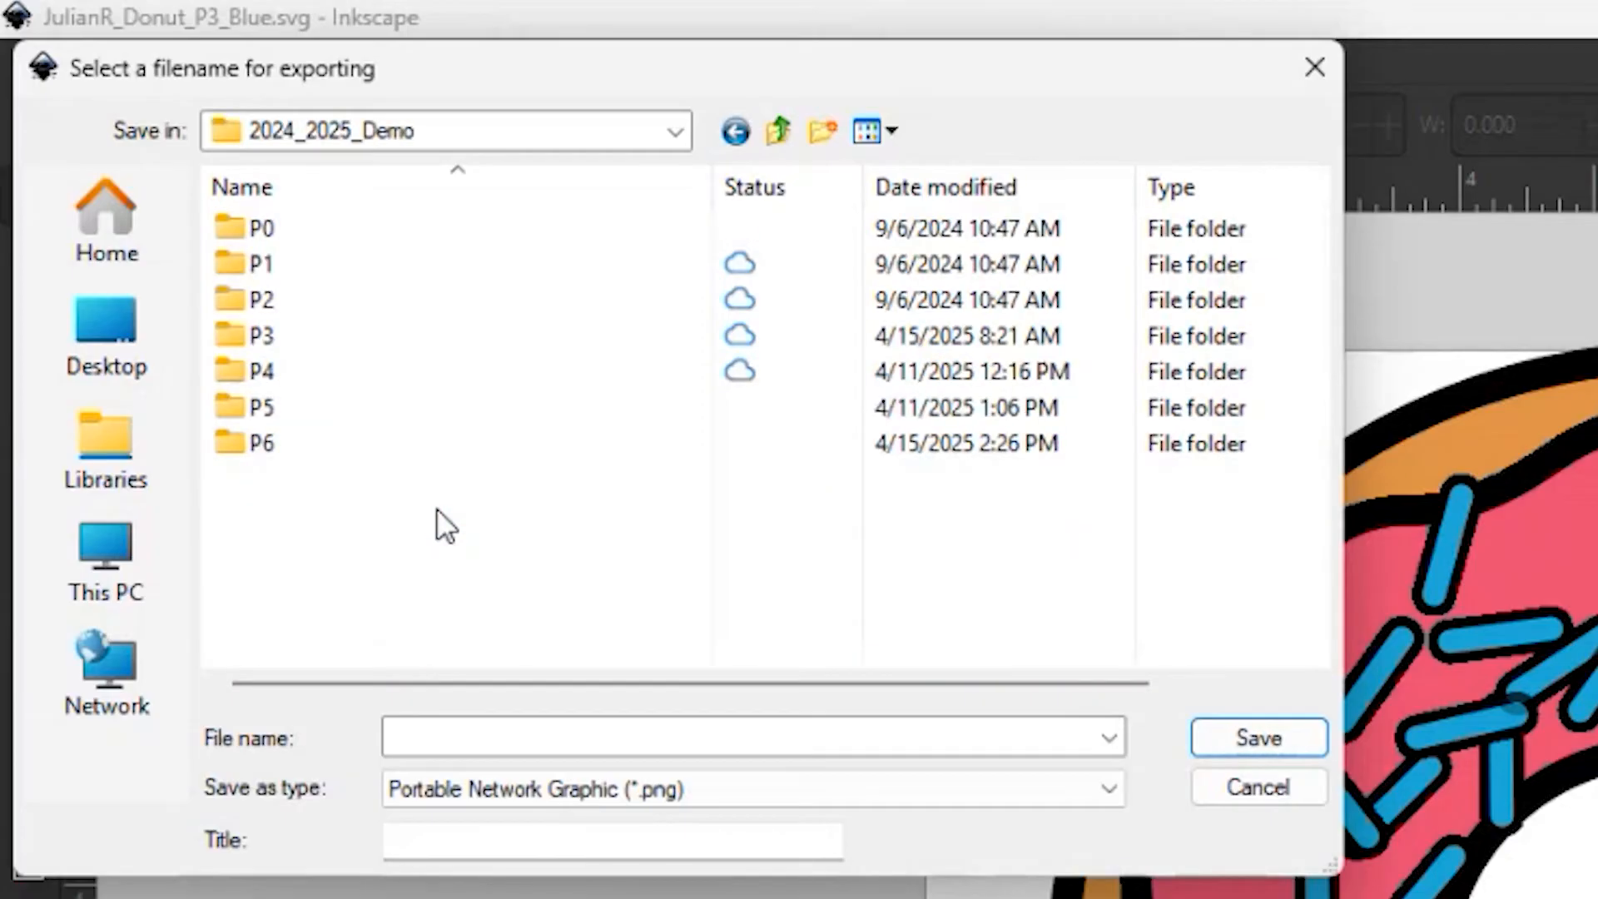
{"action": "double_click", "coordinate": [306, 349]}
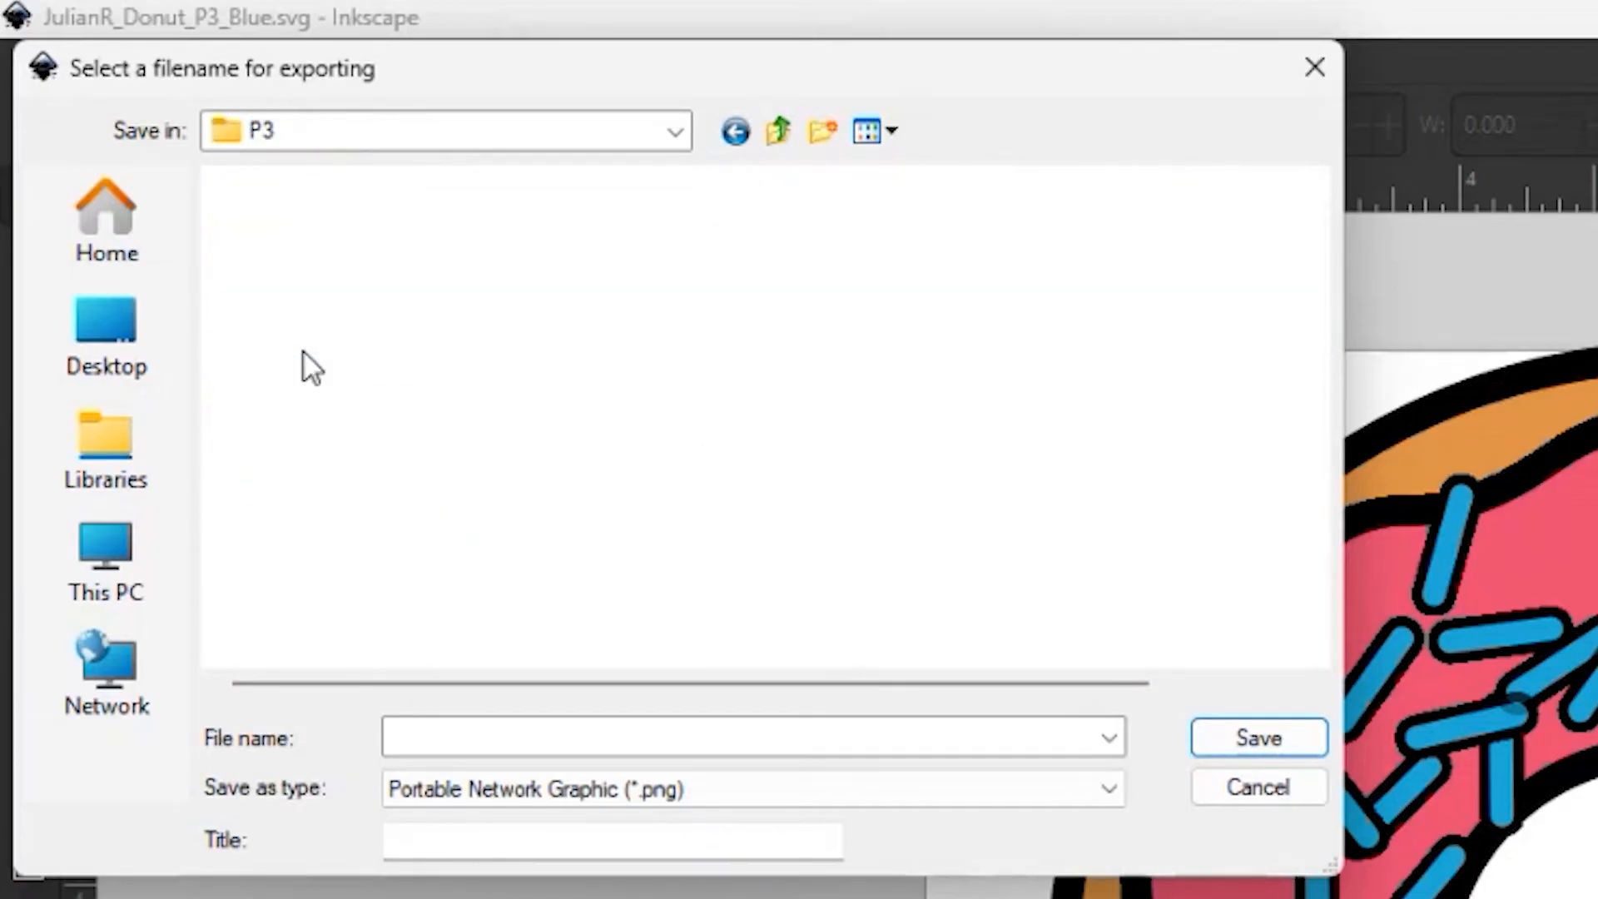
{"action": "left_click_drag", "start_coordinate": [1314, 309], "coordinate": [1310, 374]}
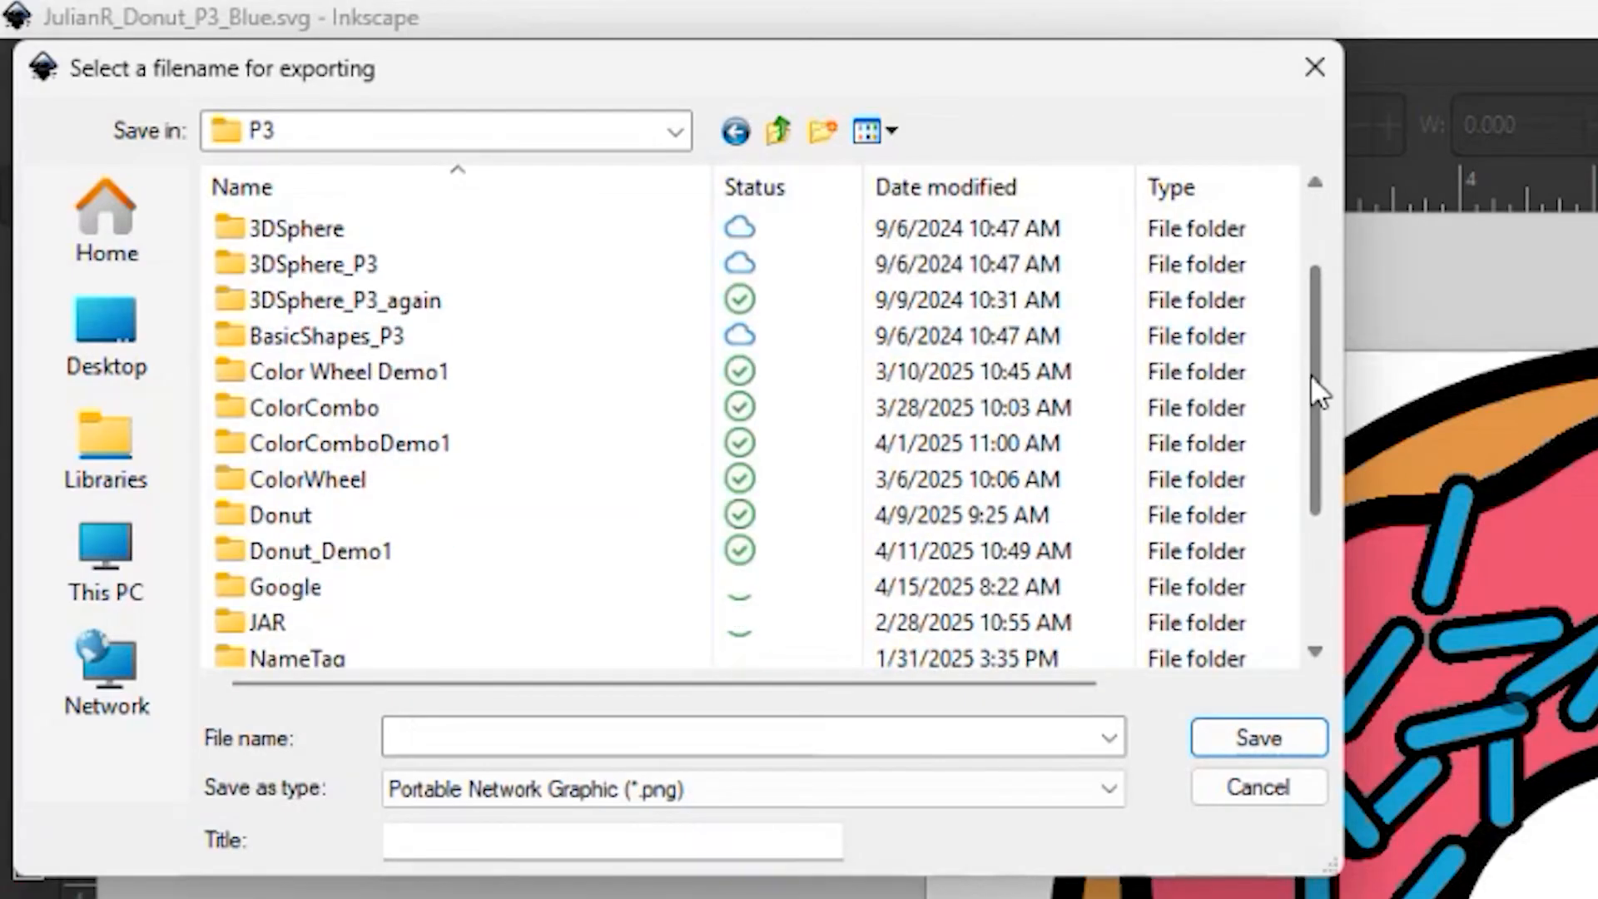
Set the PNG export destination to a file named Donut in the Google folder
{"action": "double_click", "coordinate": [317, 591]}
{"action": "left_click", "coordinate": [511, 735]}
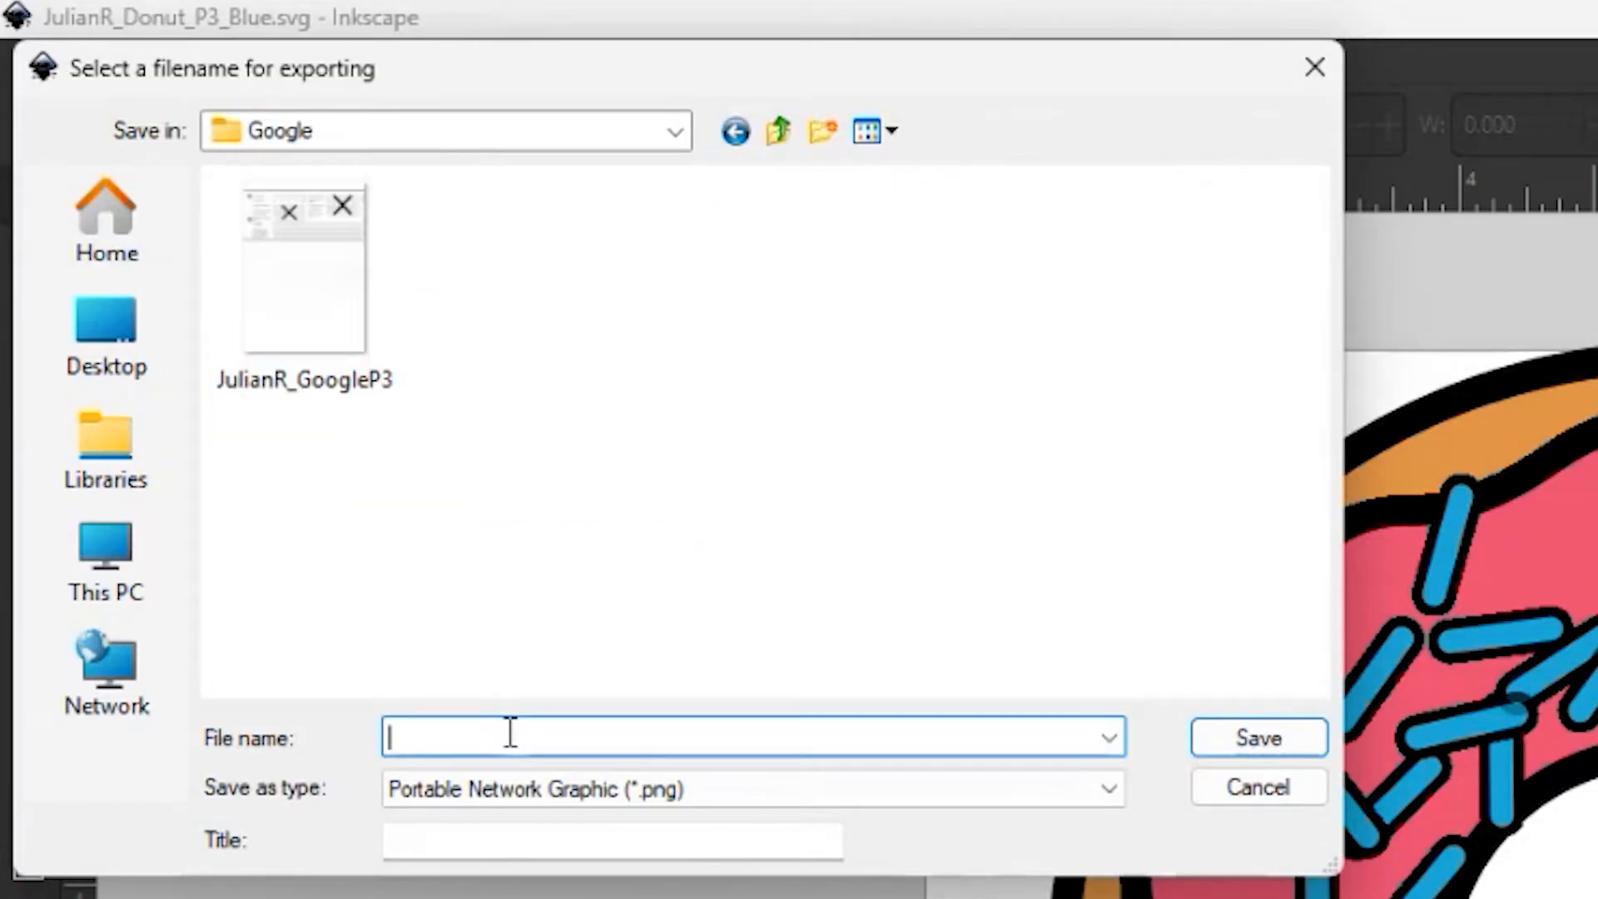
{"action": "type", "text": "Donut"}
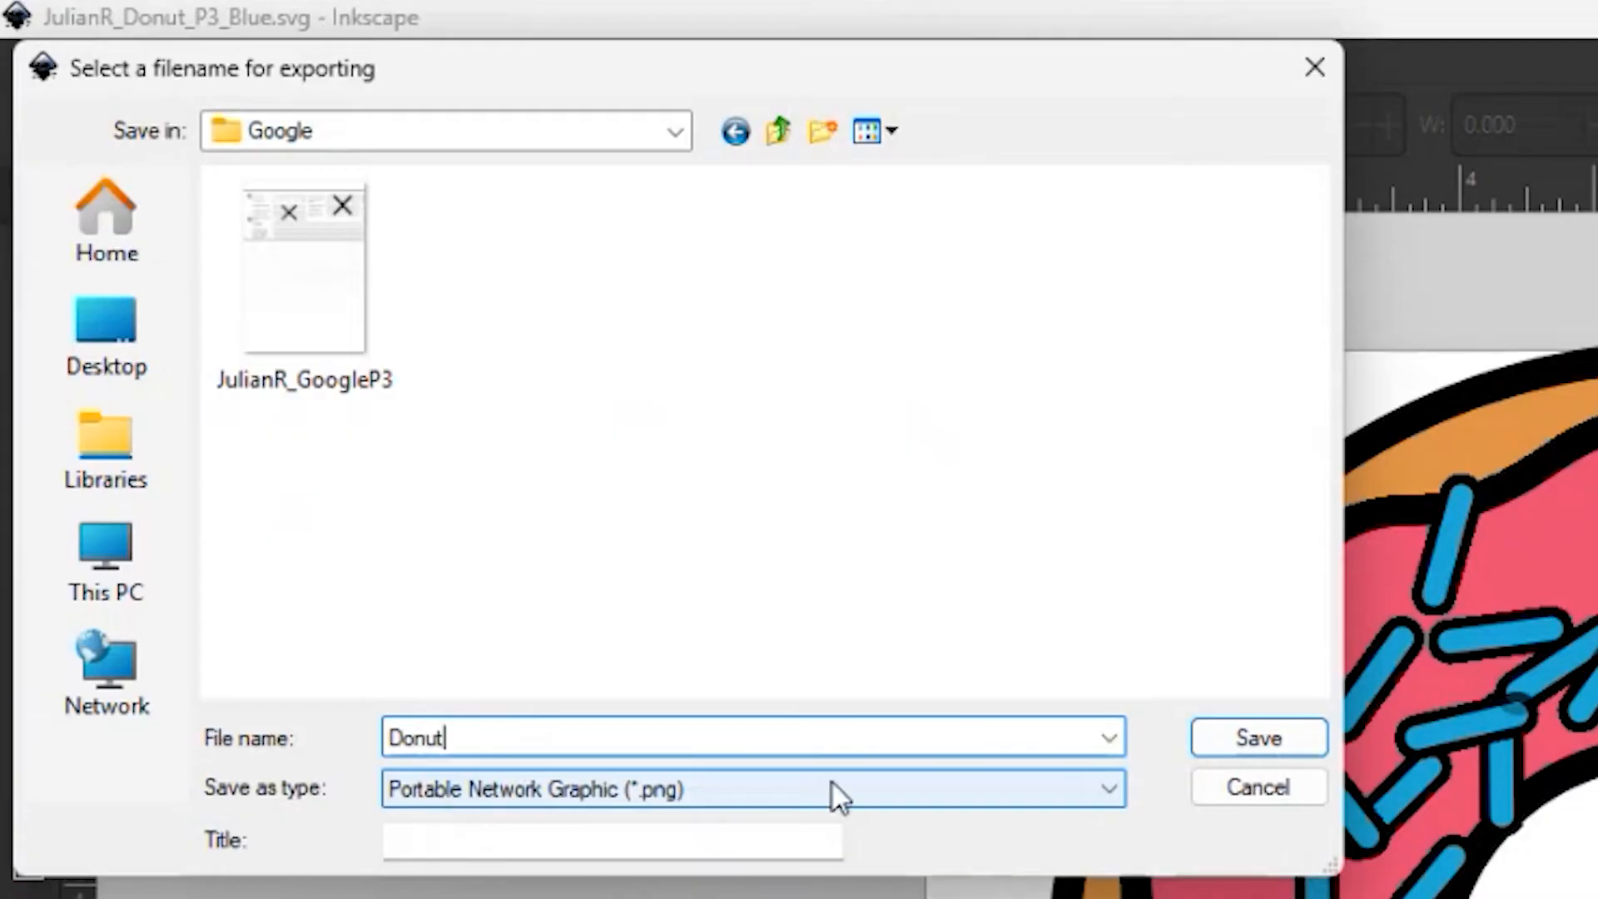
{"action": "left_click", "coordinate": [1246, 733]}
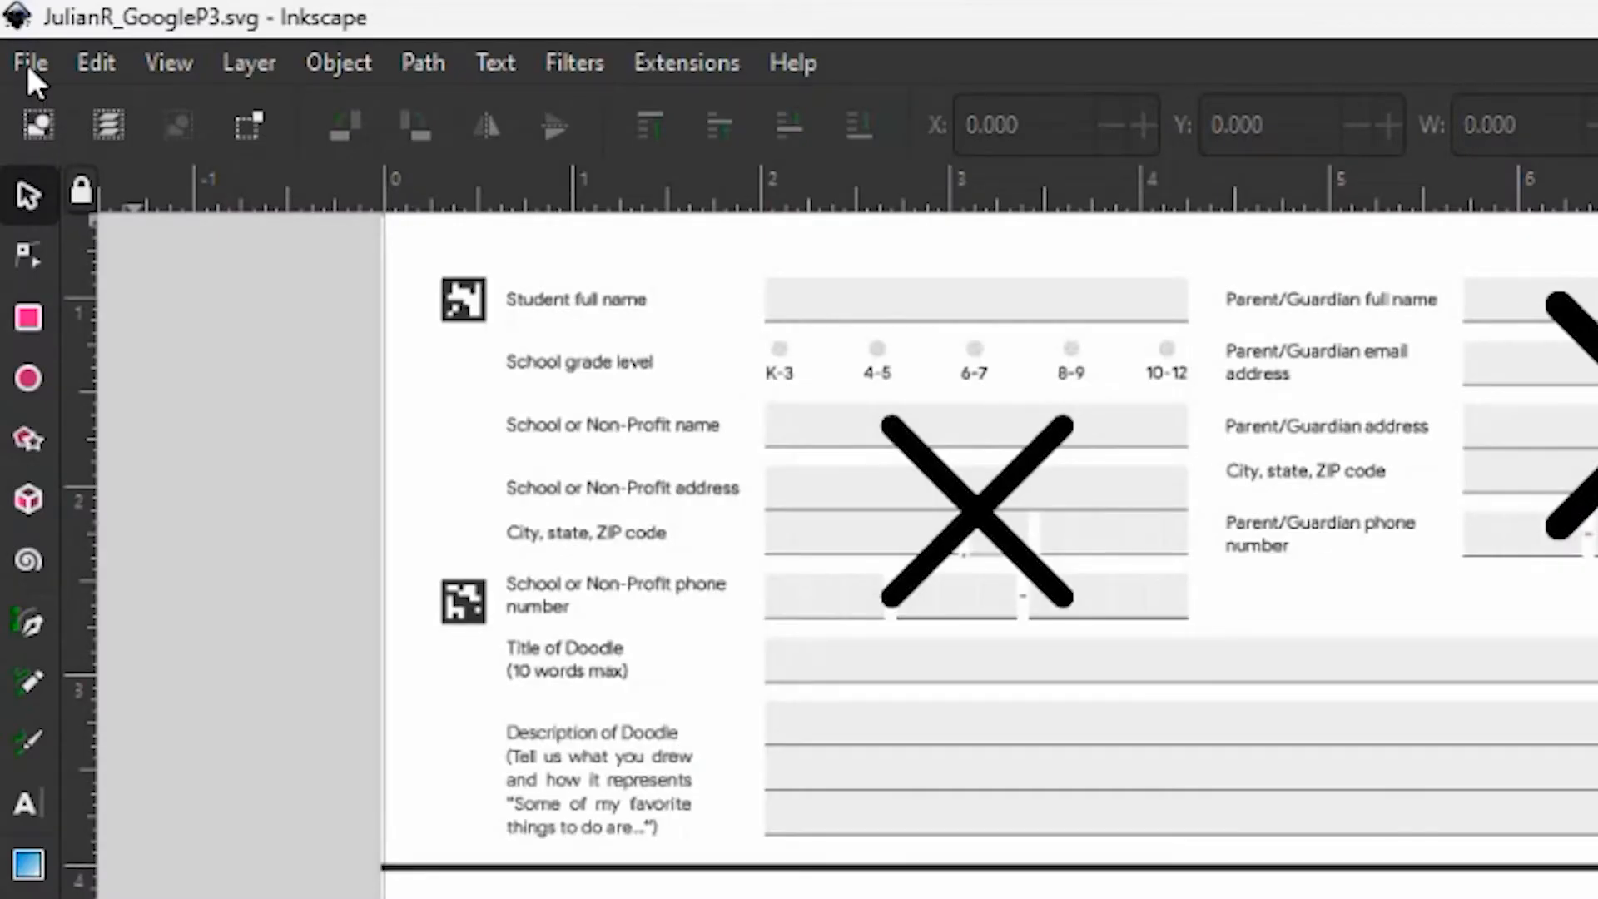
Start a file import in the Google template and browse to Documents, 2024_2025_Demo, P3 on the school OneDrive
{"action": "left_click", "coordinate": [26, 62]}
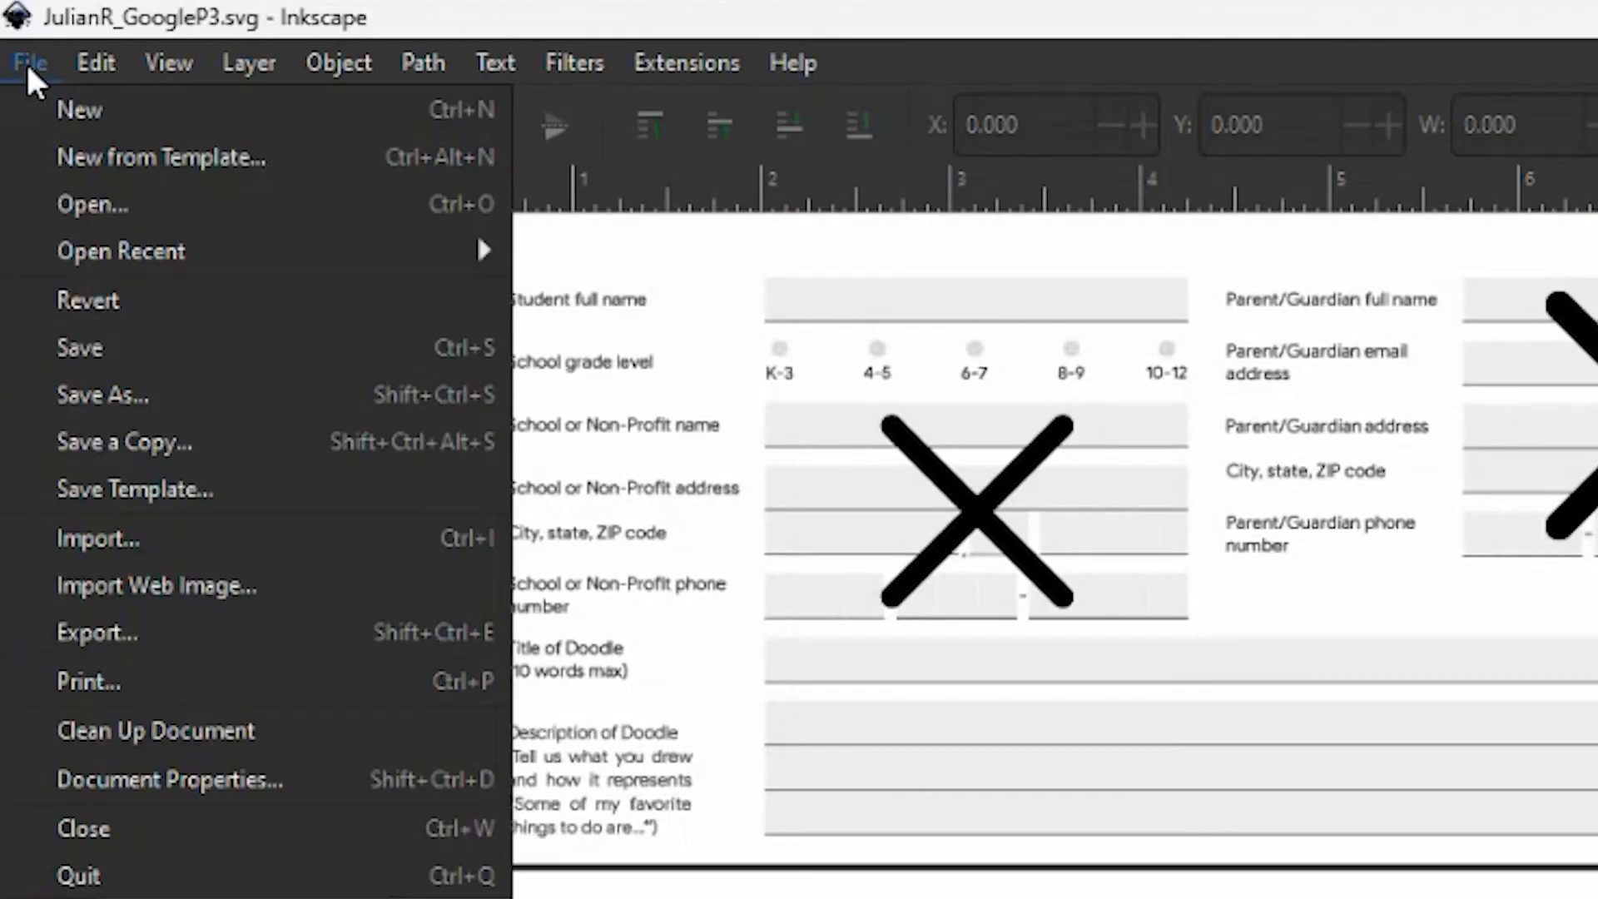
{"action": "left_click", "coordinate": [138, 539]}
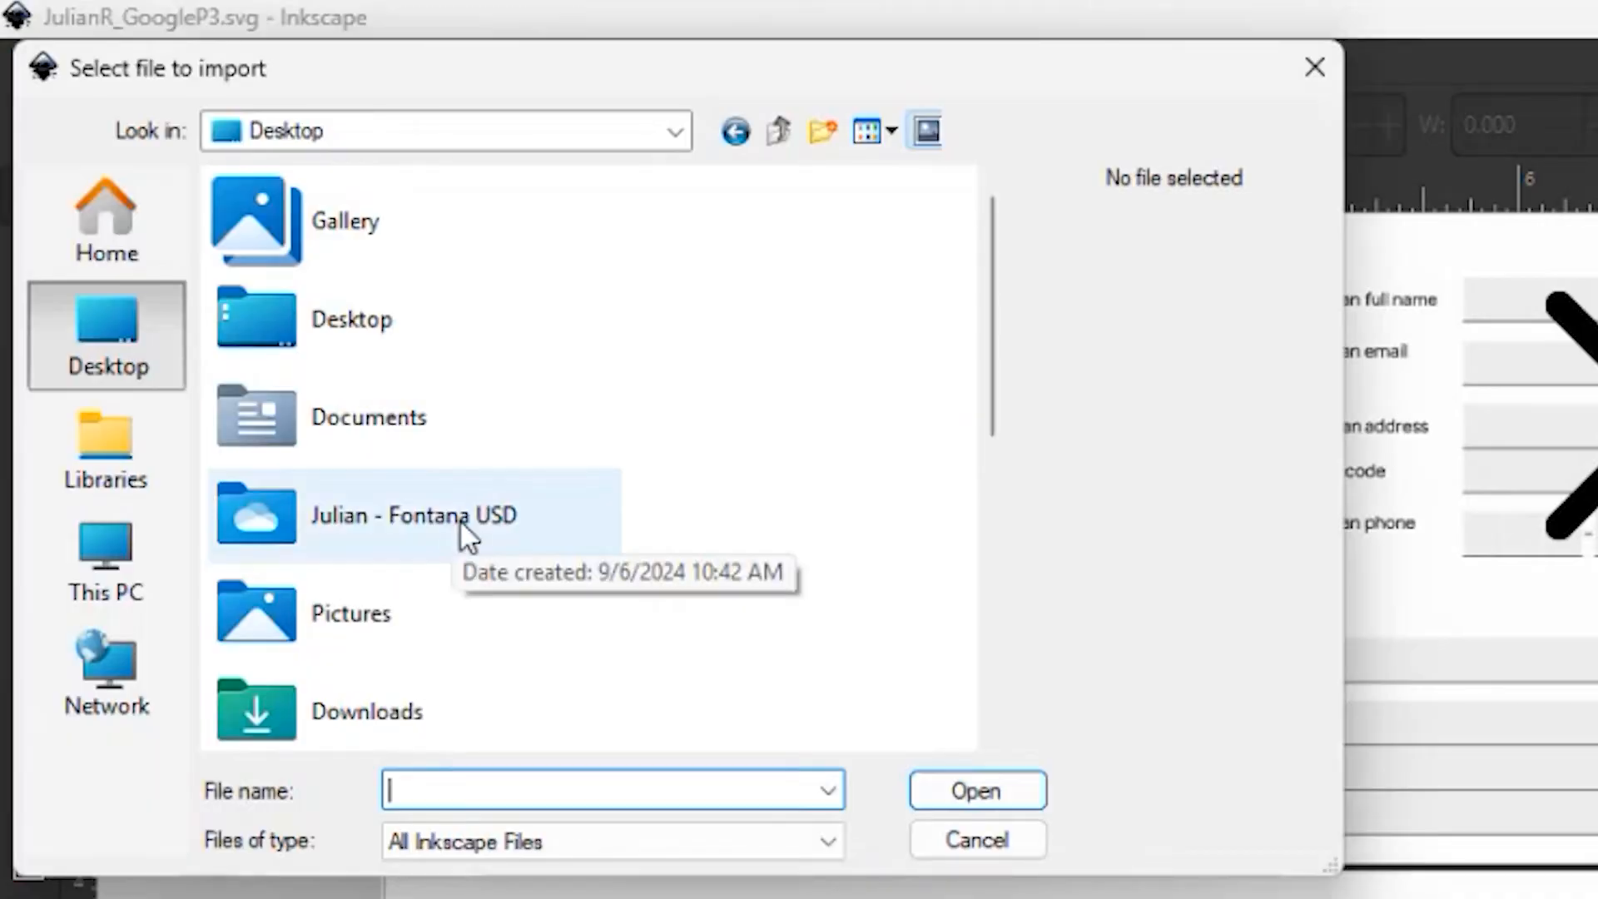
{"action": "double_click", "coordinate": [493, 518]}
{"action": "double_click", "coordinate": [399, 369]}
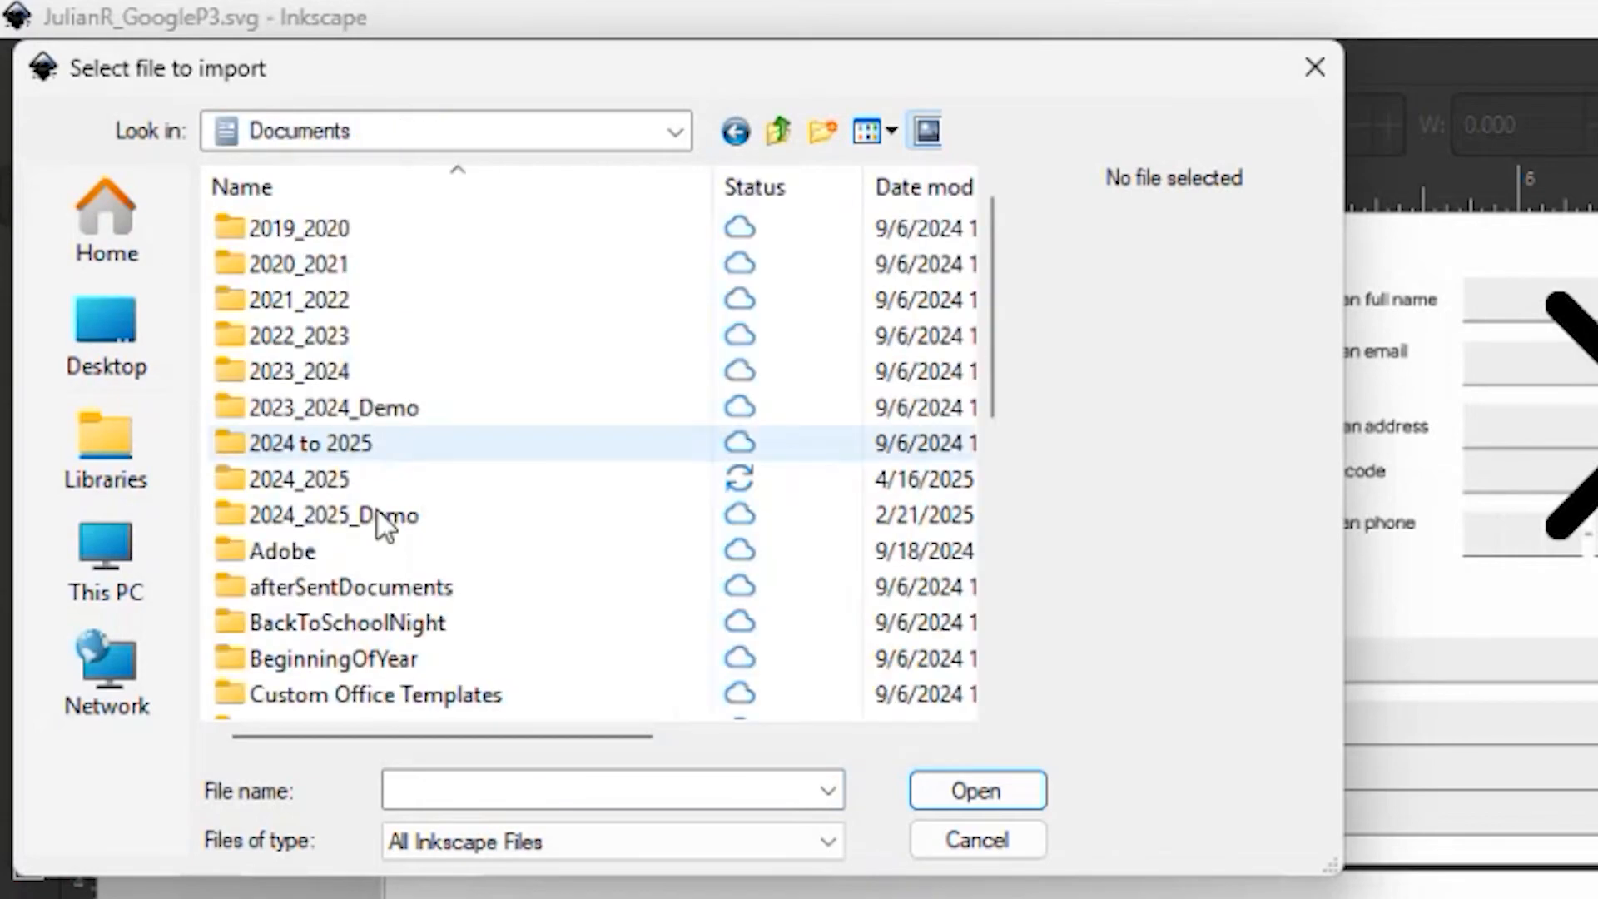
{"action": "double_click", "coordinate": [378, 518]}
{"action": "double_click", "coordinate": [326, 336]}
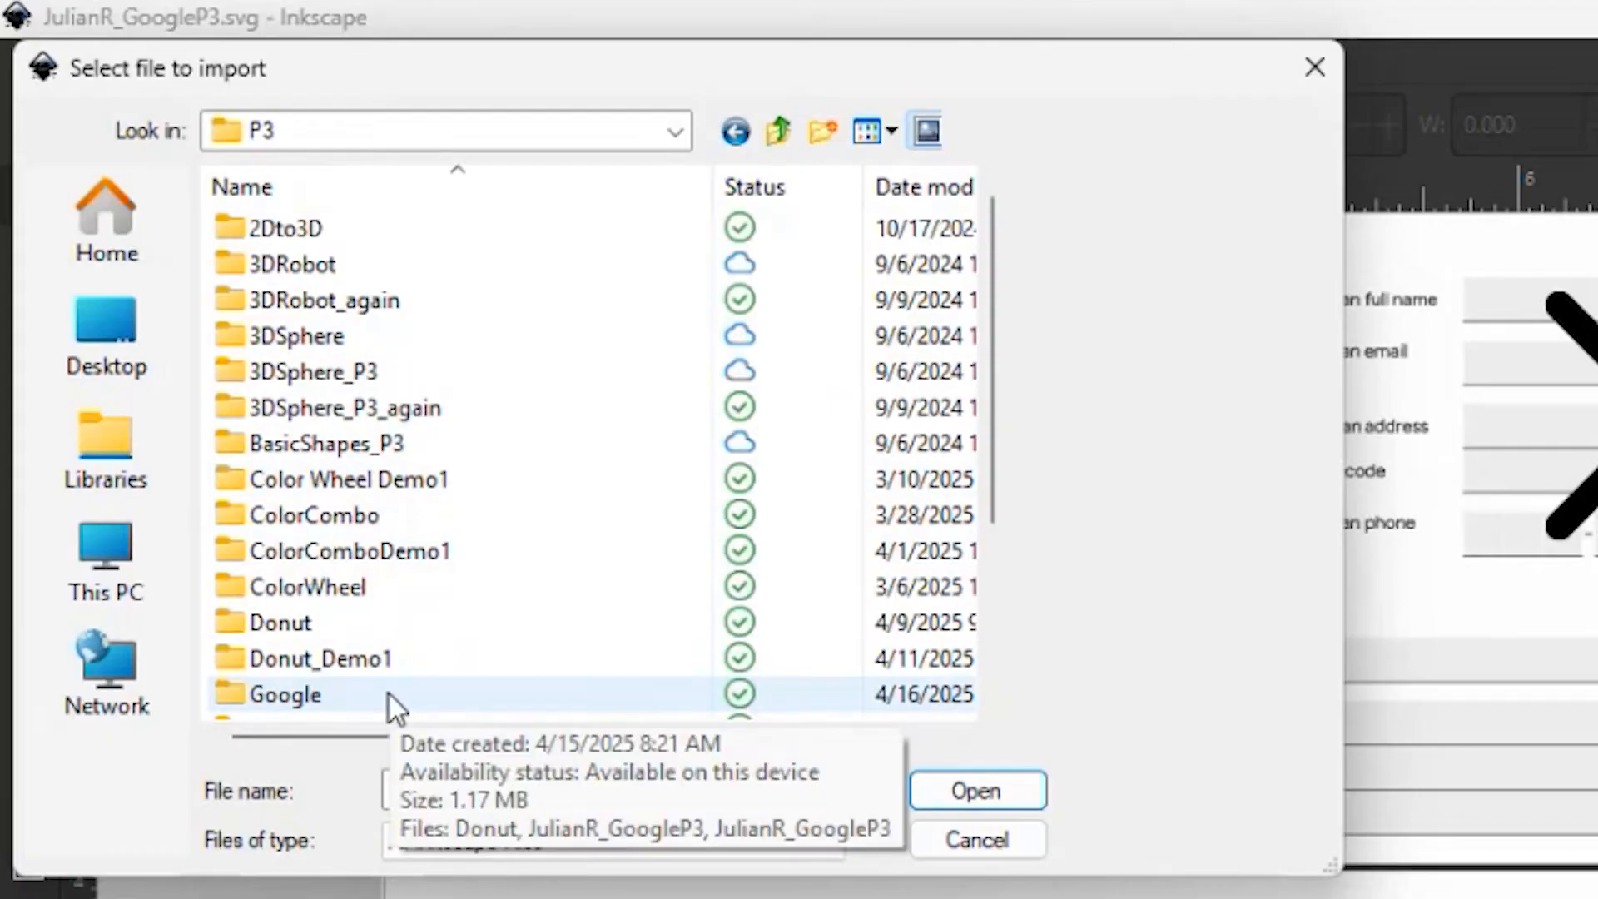
Import the Donut image from the Google folder into the template document
{"action": "double_click", "coordinate": [349, 693]}
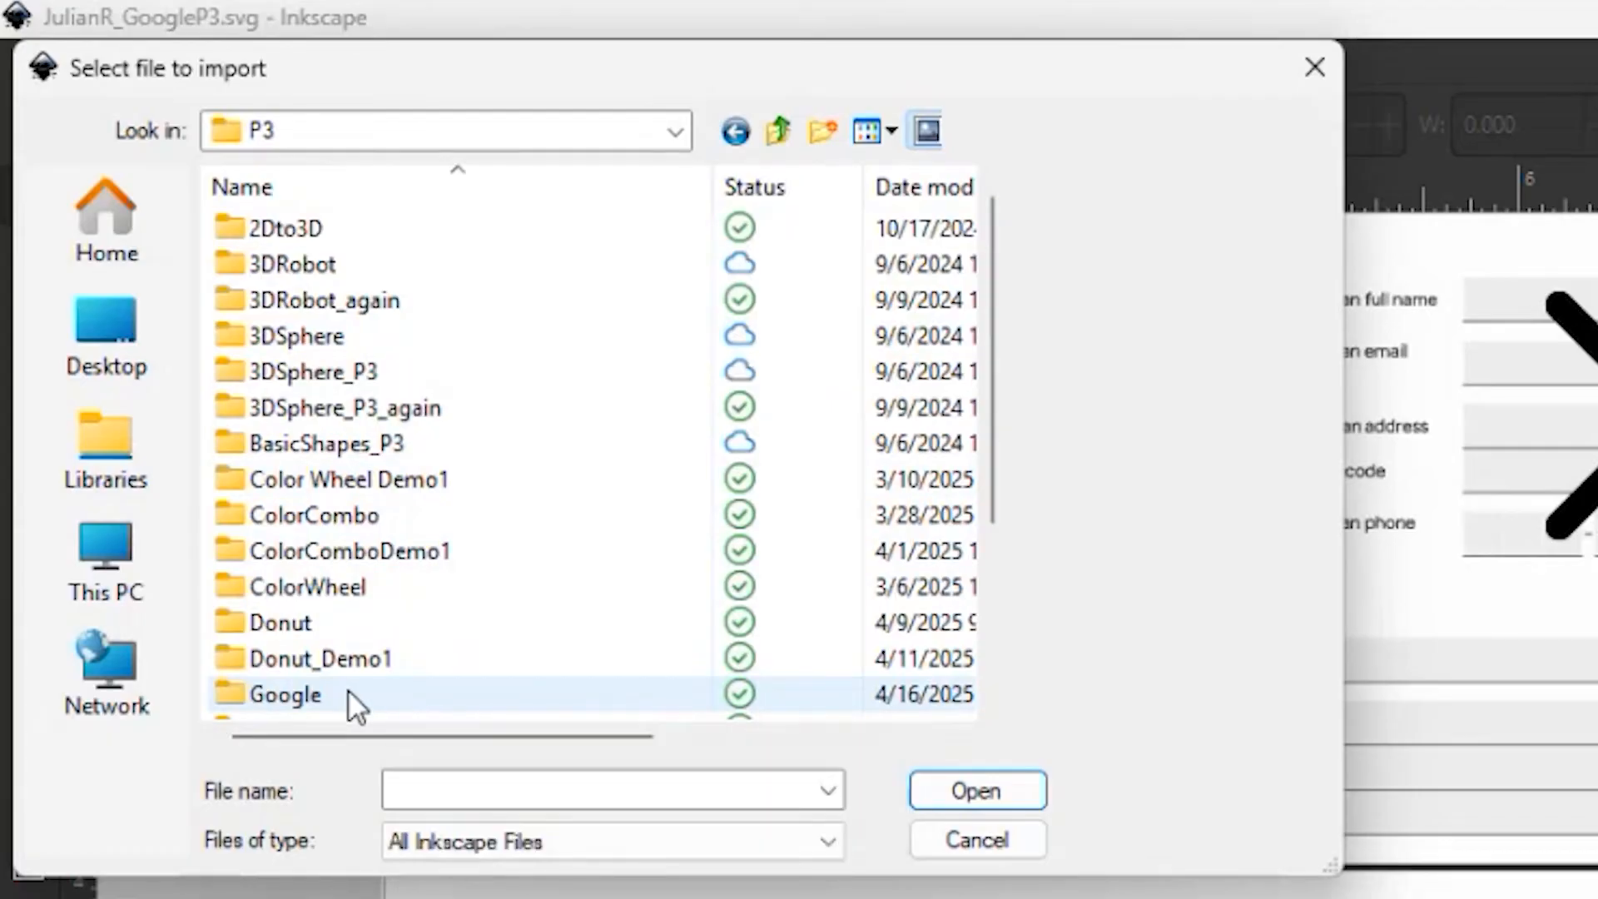
{"action": "left_click", "coordinate": [326, 313]}
{"action": "left_click", "coordinate": [1000, 787]}
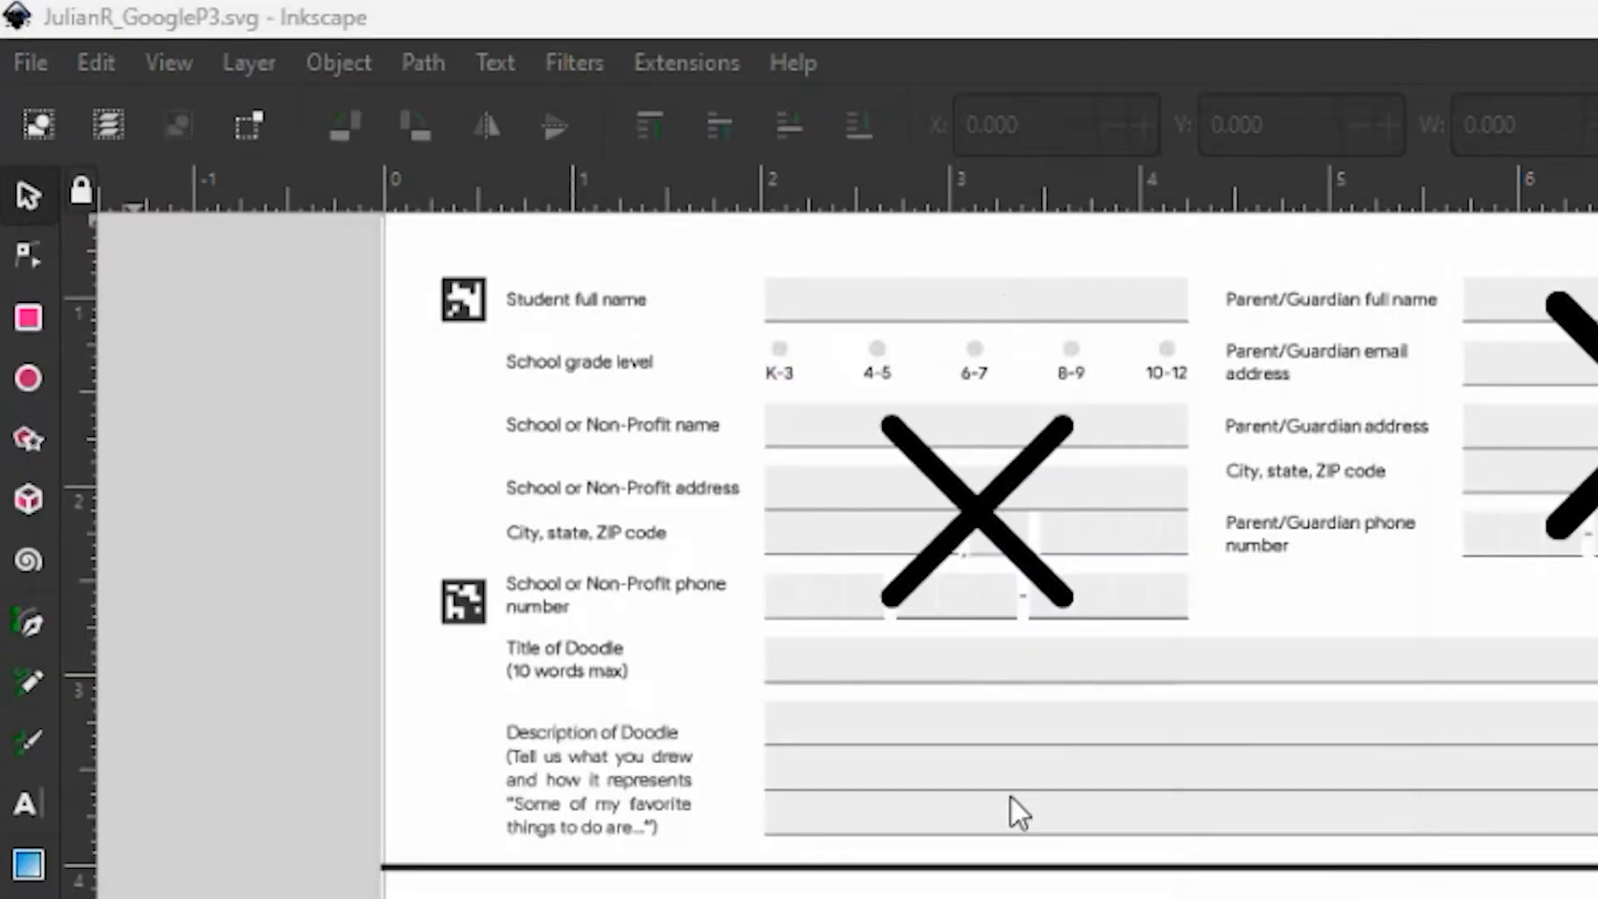
{"action": "left_click", "coordinate": [847, 756]}
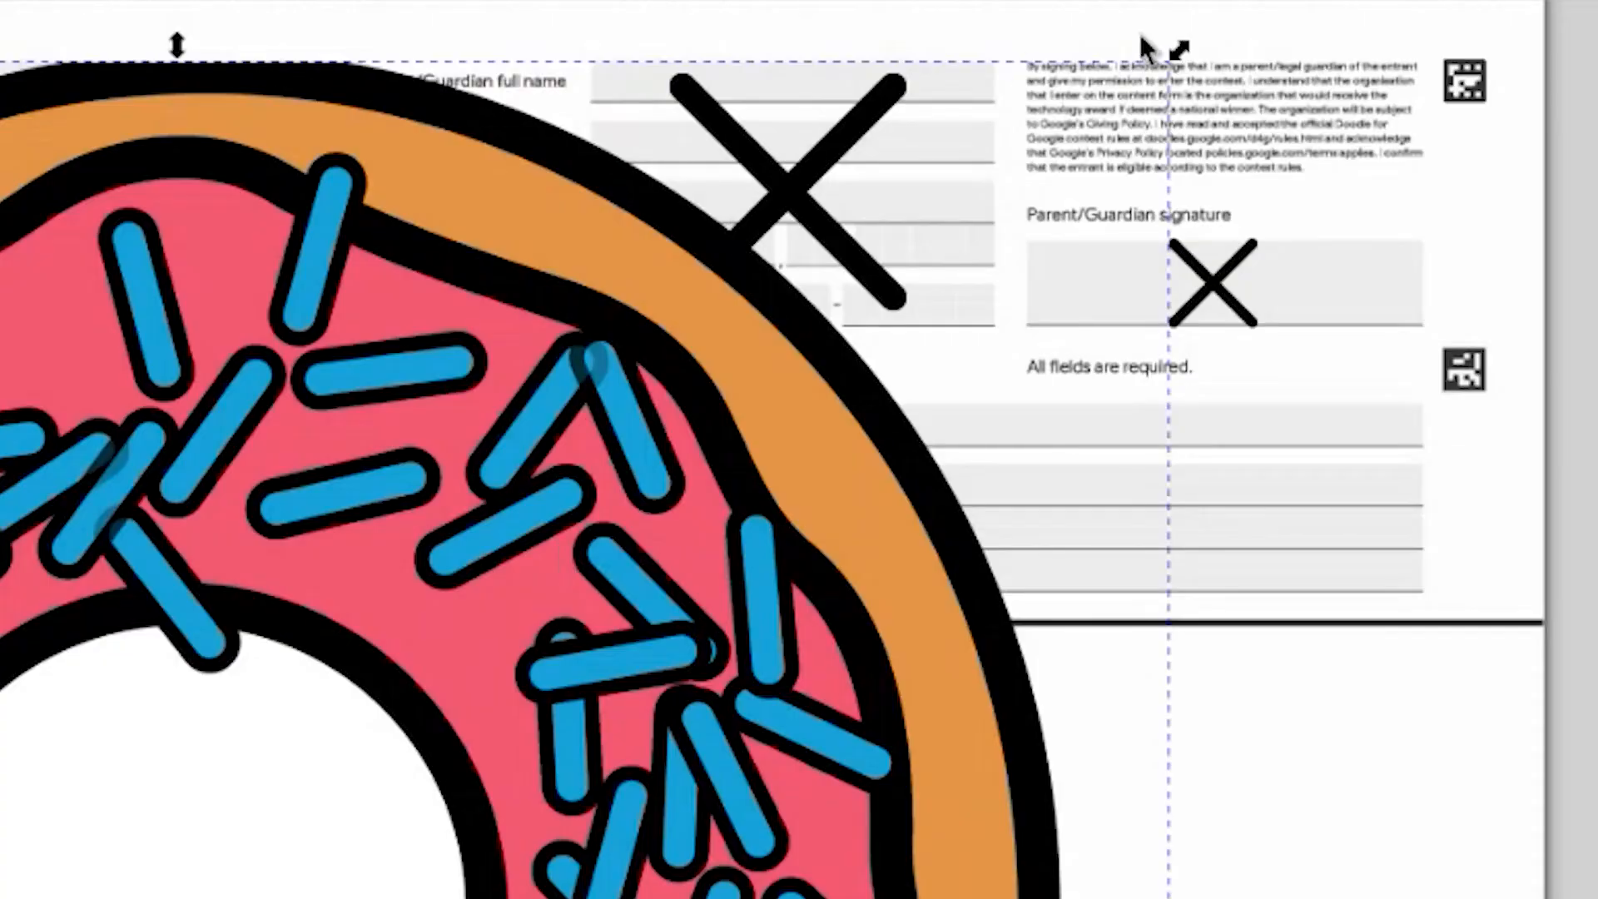
Scale the imported donut down from its corner and move it into the Google lettering area below the form
{"action": "left_click_drag", "start_coordinate": [1161, 66], "coordinate": [452, 786]}
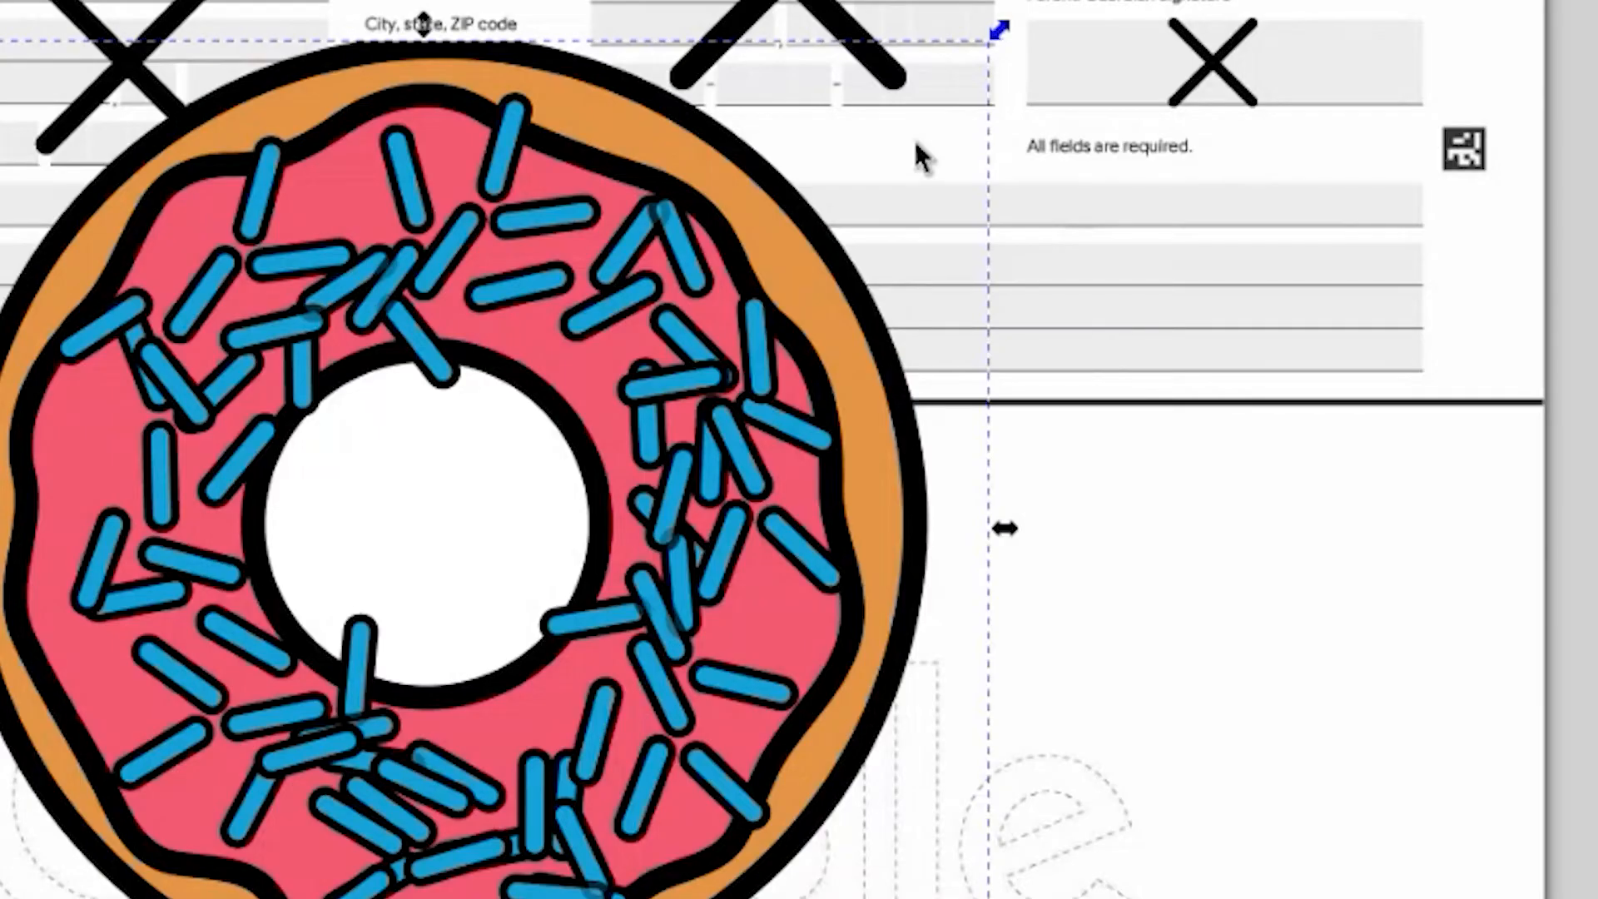
{"action": "mouse_move", "coordinate": [915, 140]}
{"action": "left_mouse_down"}
{"action": "mouse_move", "coordinate": [563, 554]}
{"action": "mouse_move", "coordinate": [267, 737]}
{"action": "left_mouse_up"}
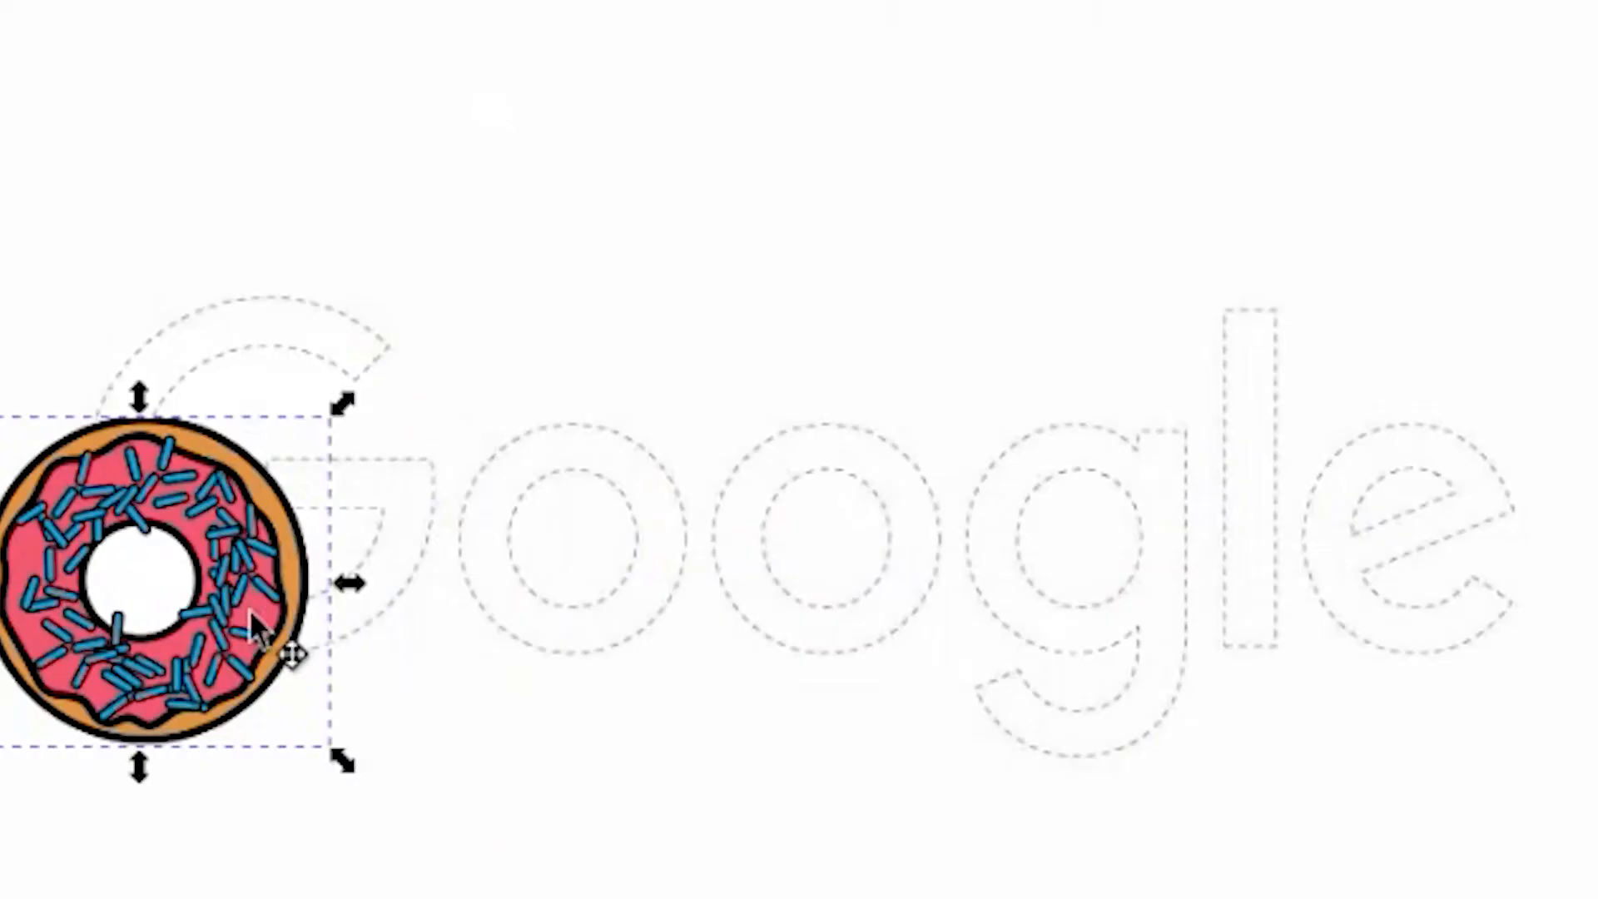
{"action": "left_click_drag", "start_coordinate": [249, 609], "coordinate": [690, 529]}
{"action": "left_click", "coordinate": [646, 316]}
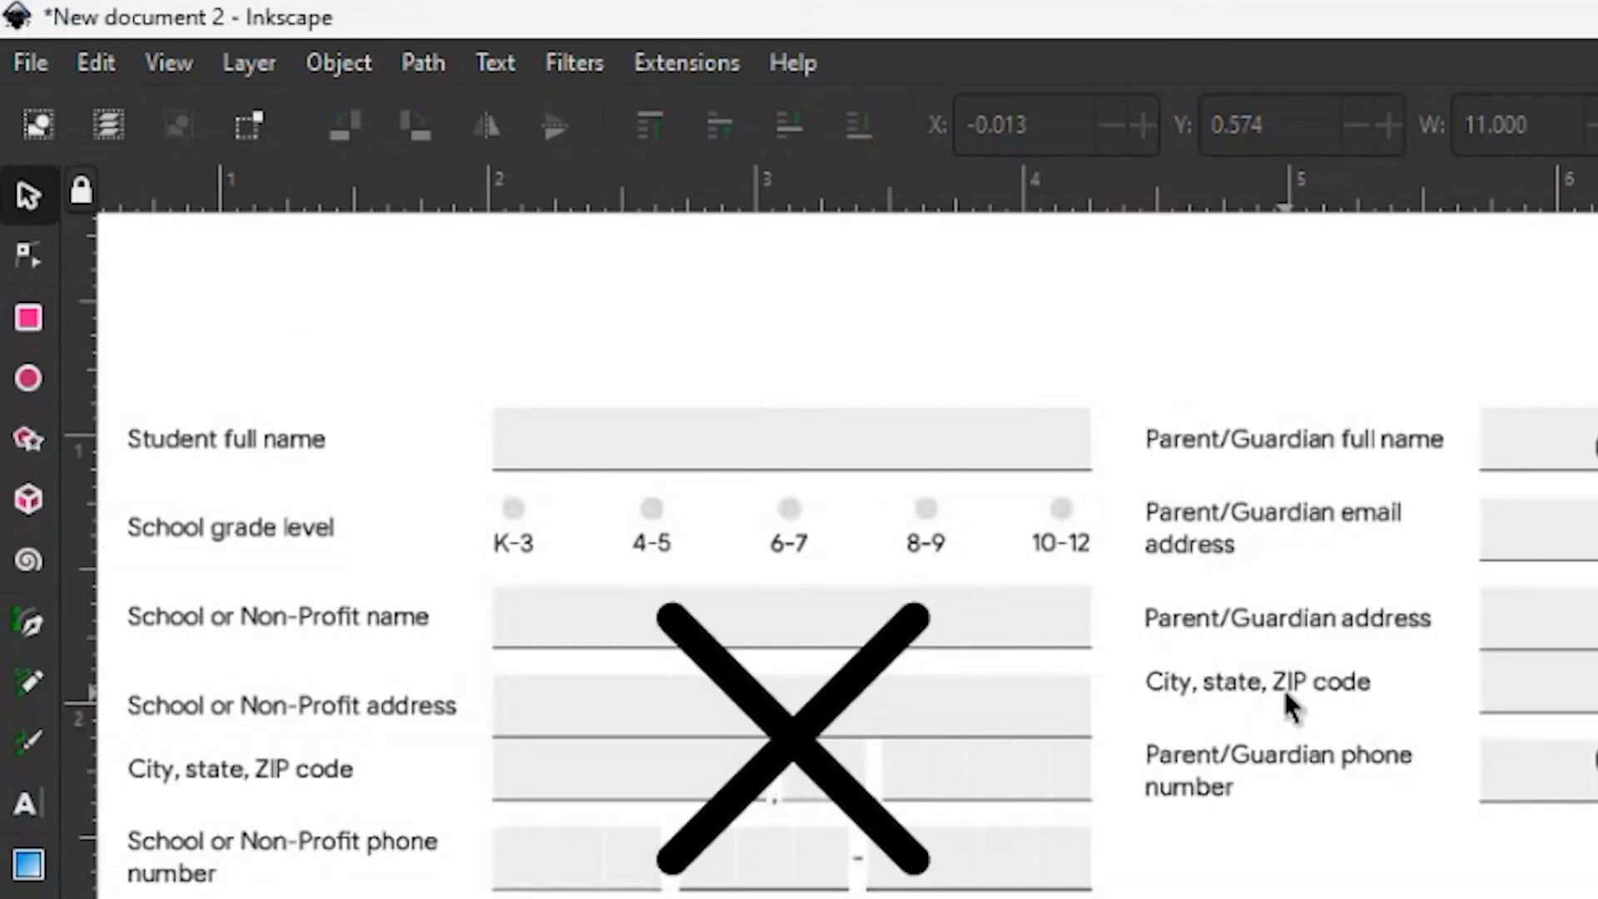
Start saving the new template document under a new name and browse to Documents, 2024_2025_Demo, P3 on the school OneDrive
{"action": "left_click", "coordinate": [33, 63]}
{"action": "left_click", "coordinate": [225, 392]}
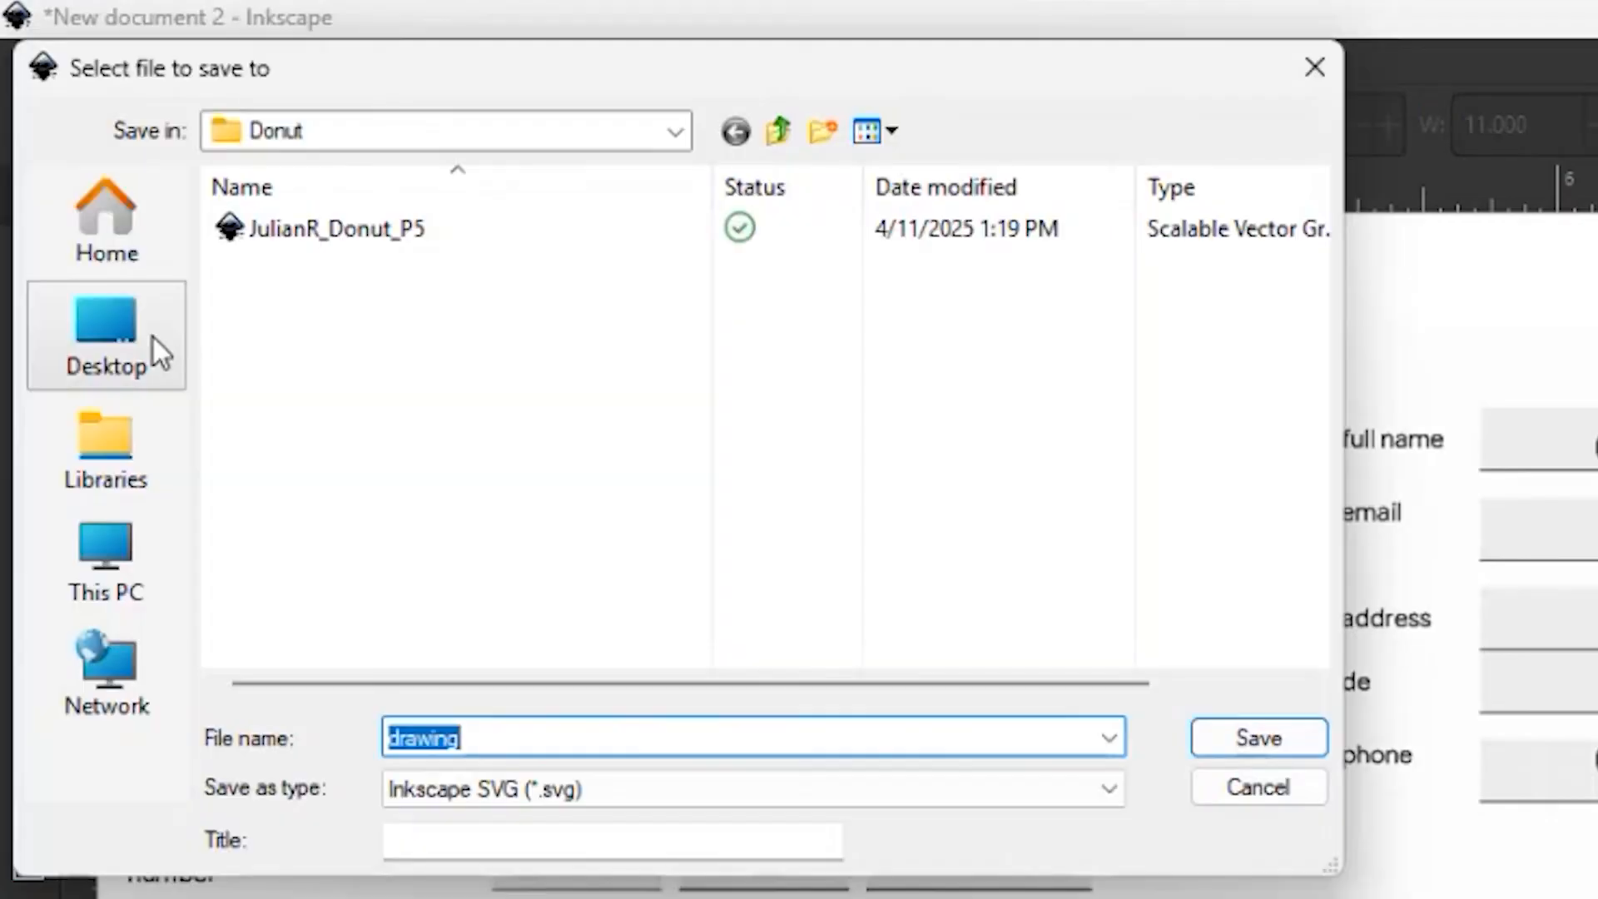
{"action": "left_click", "coordinate": [153, 337]}
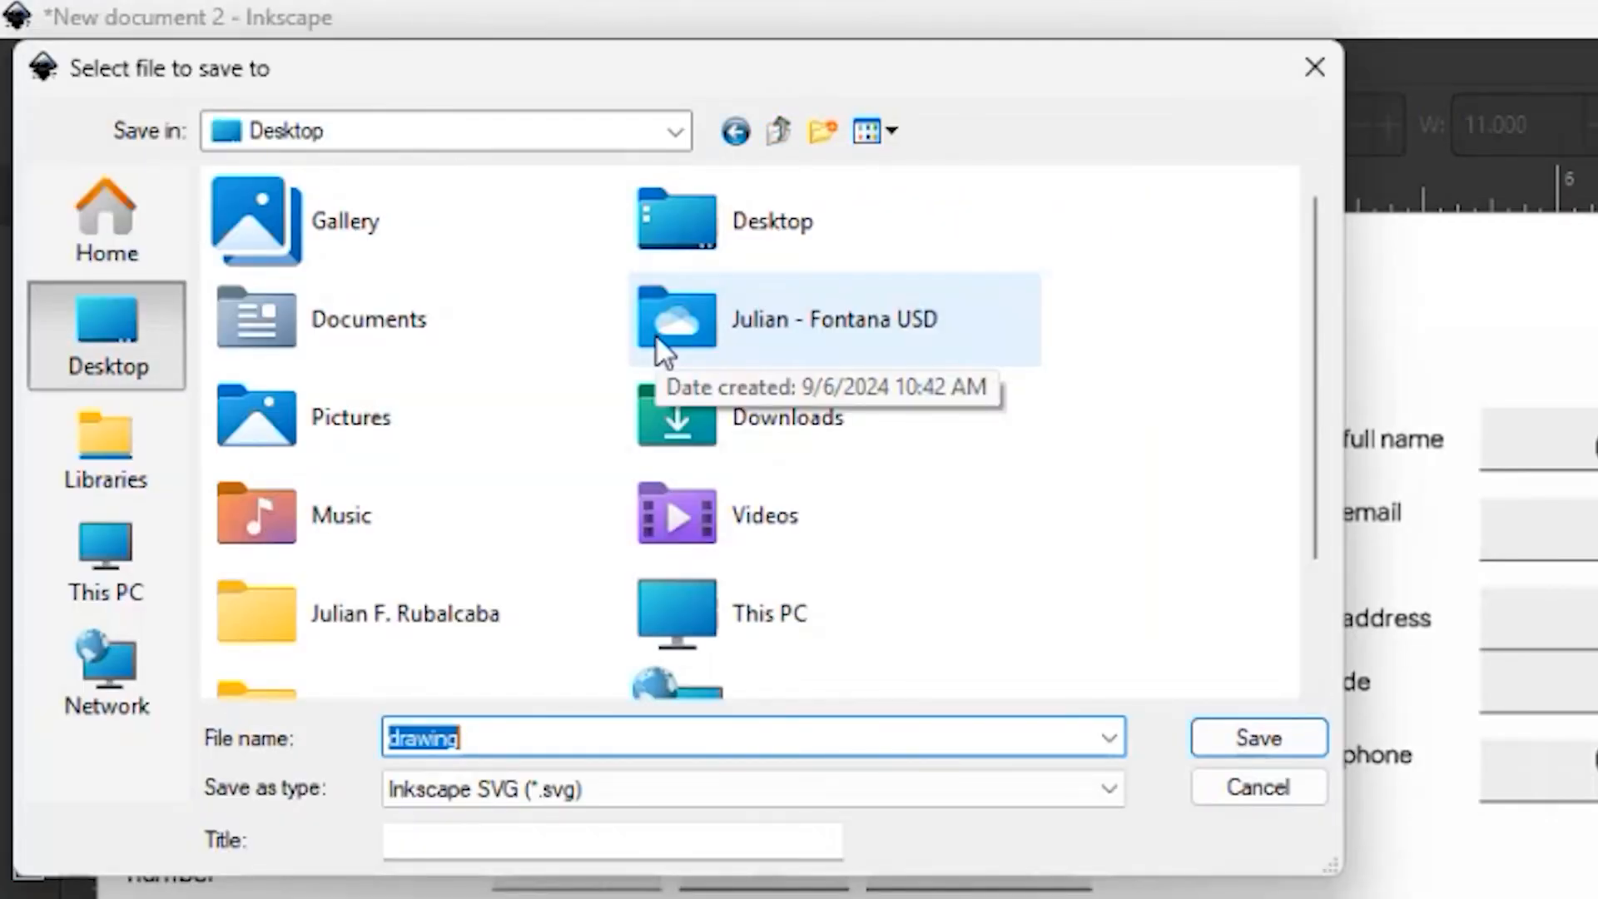
{"action": "double_click", "coordinate": [656, 339]}
{"action": "double_click", "coordinate": [397, 370]}
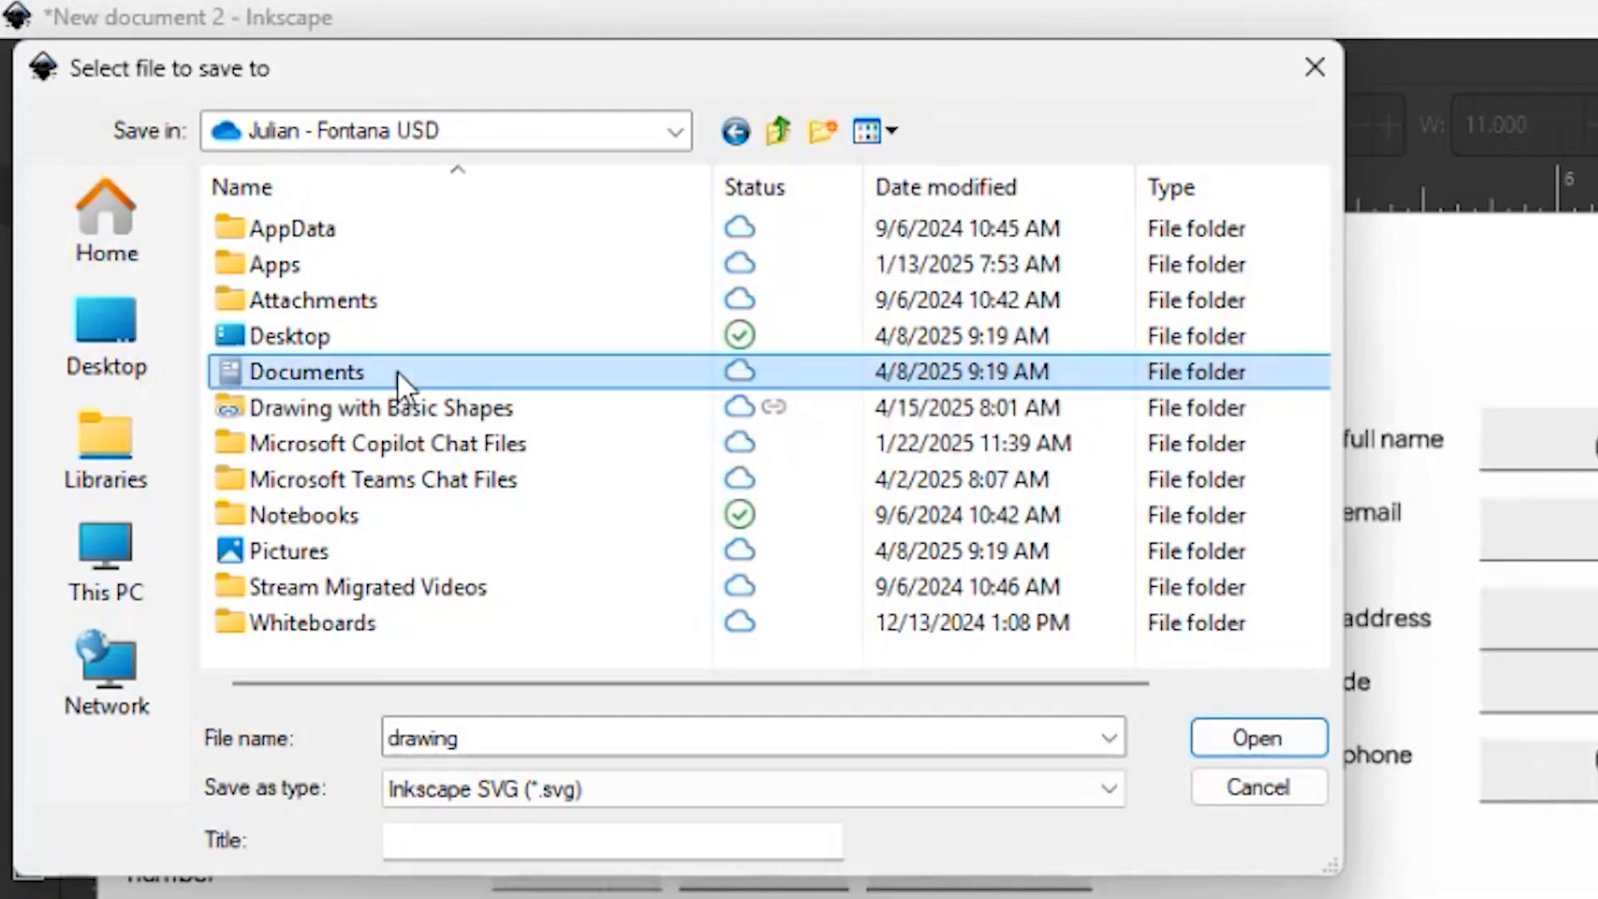
{"action": "double_click", "coordinate": [378, 512]}
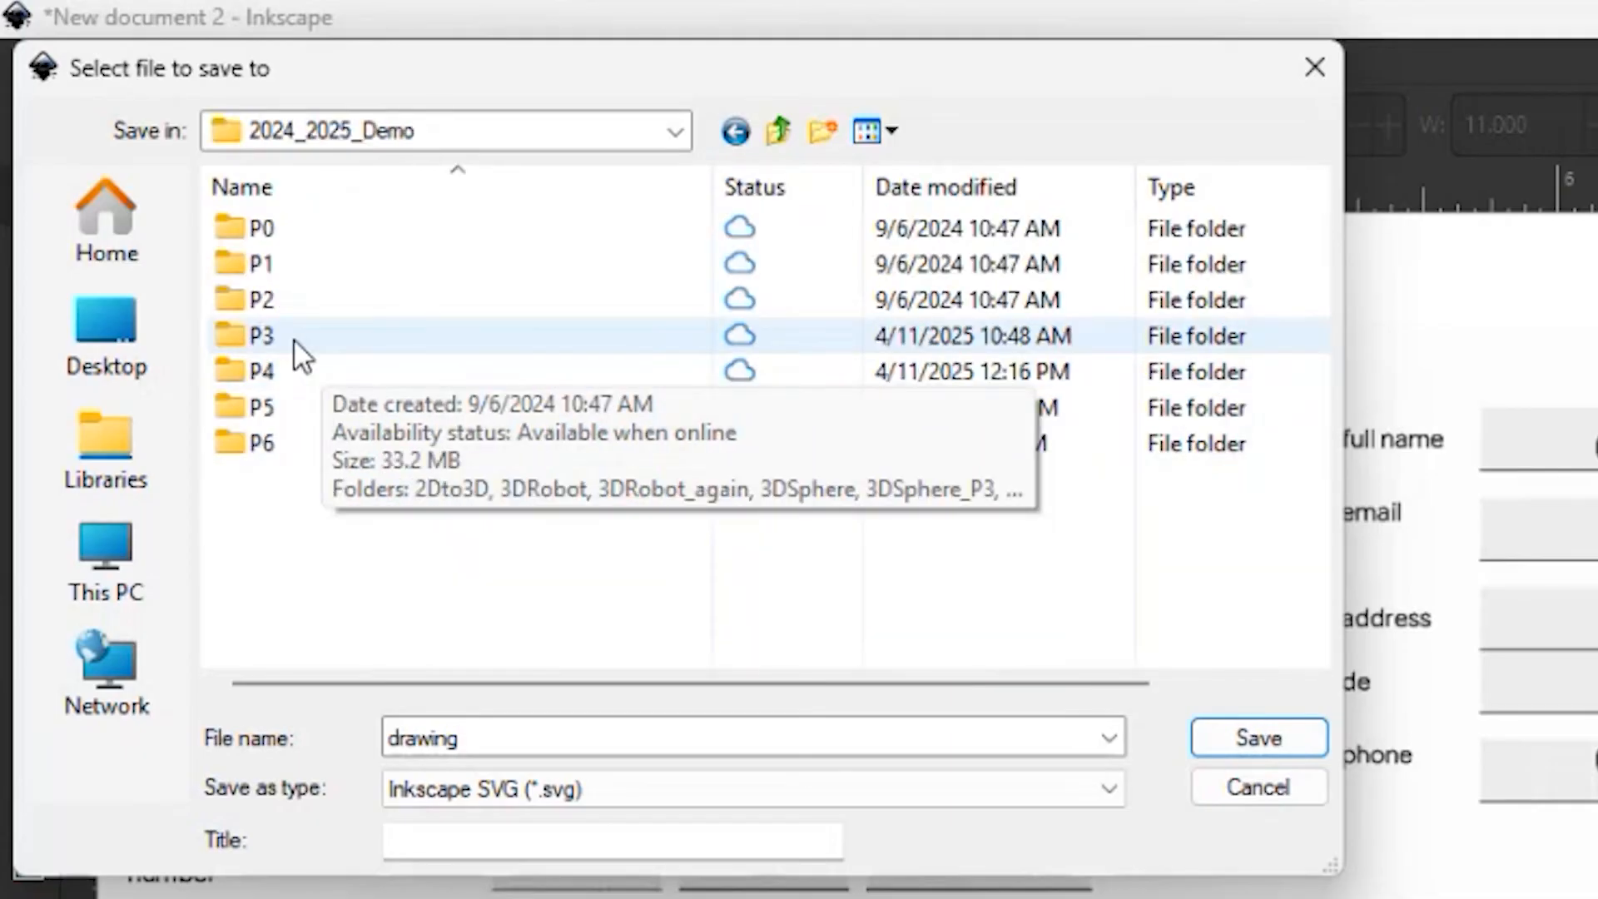
{"action": "double_click", "coordinate": [294, 339]}
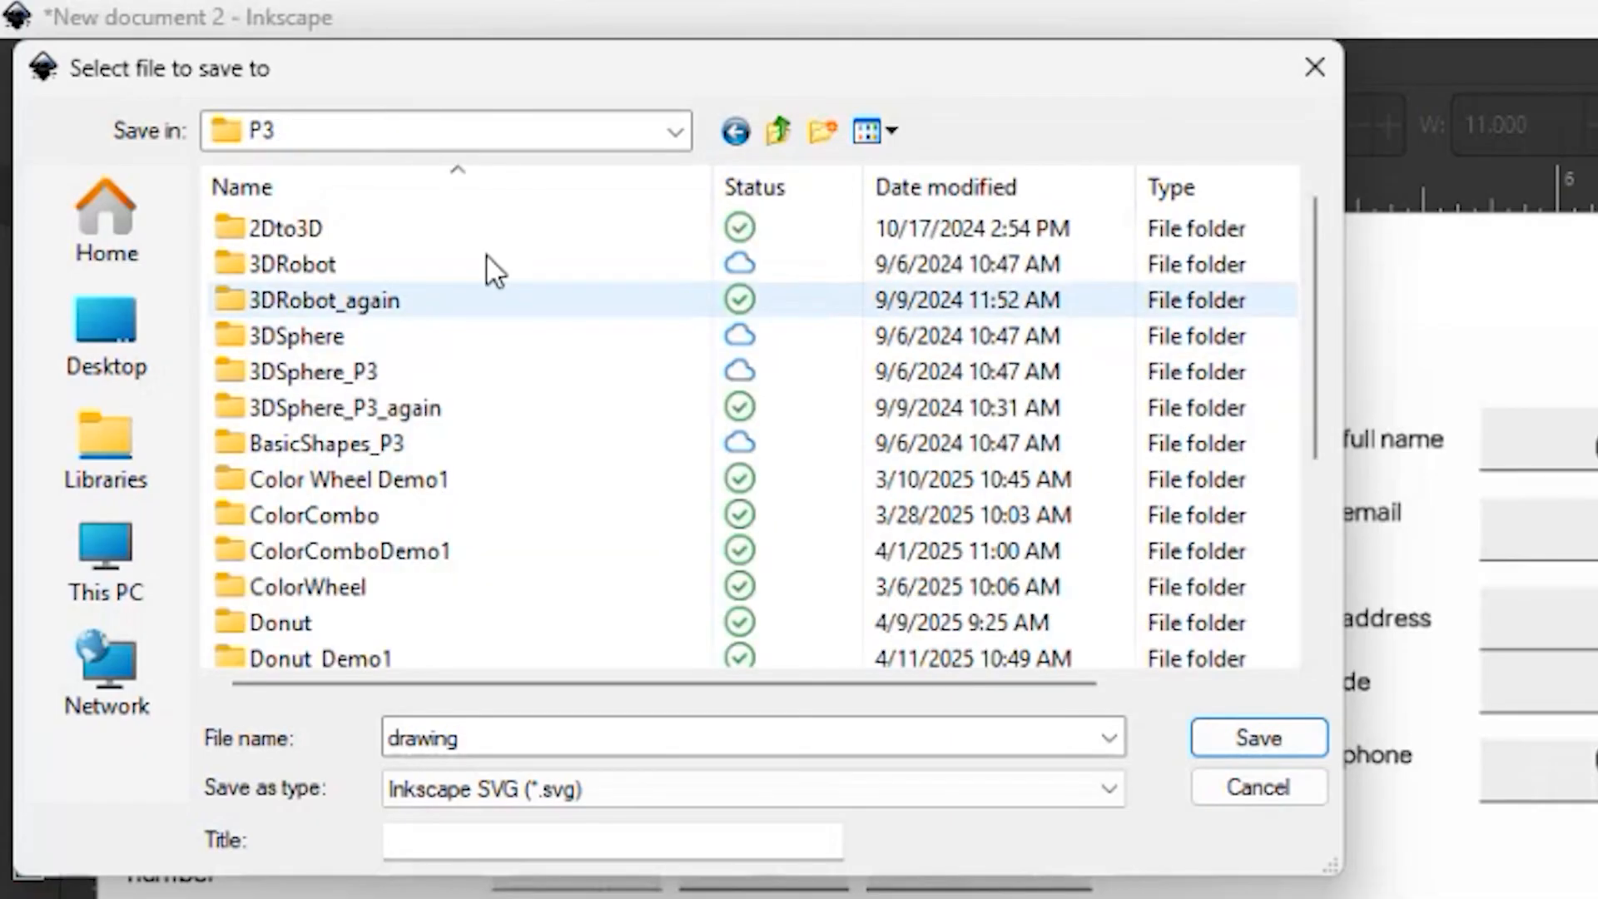
Create a folder named Google inside P3 and open it
{"action": "left_click", "coordinate": [821, 131]}
{"action": "type", "text": "Google"}
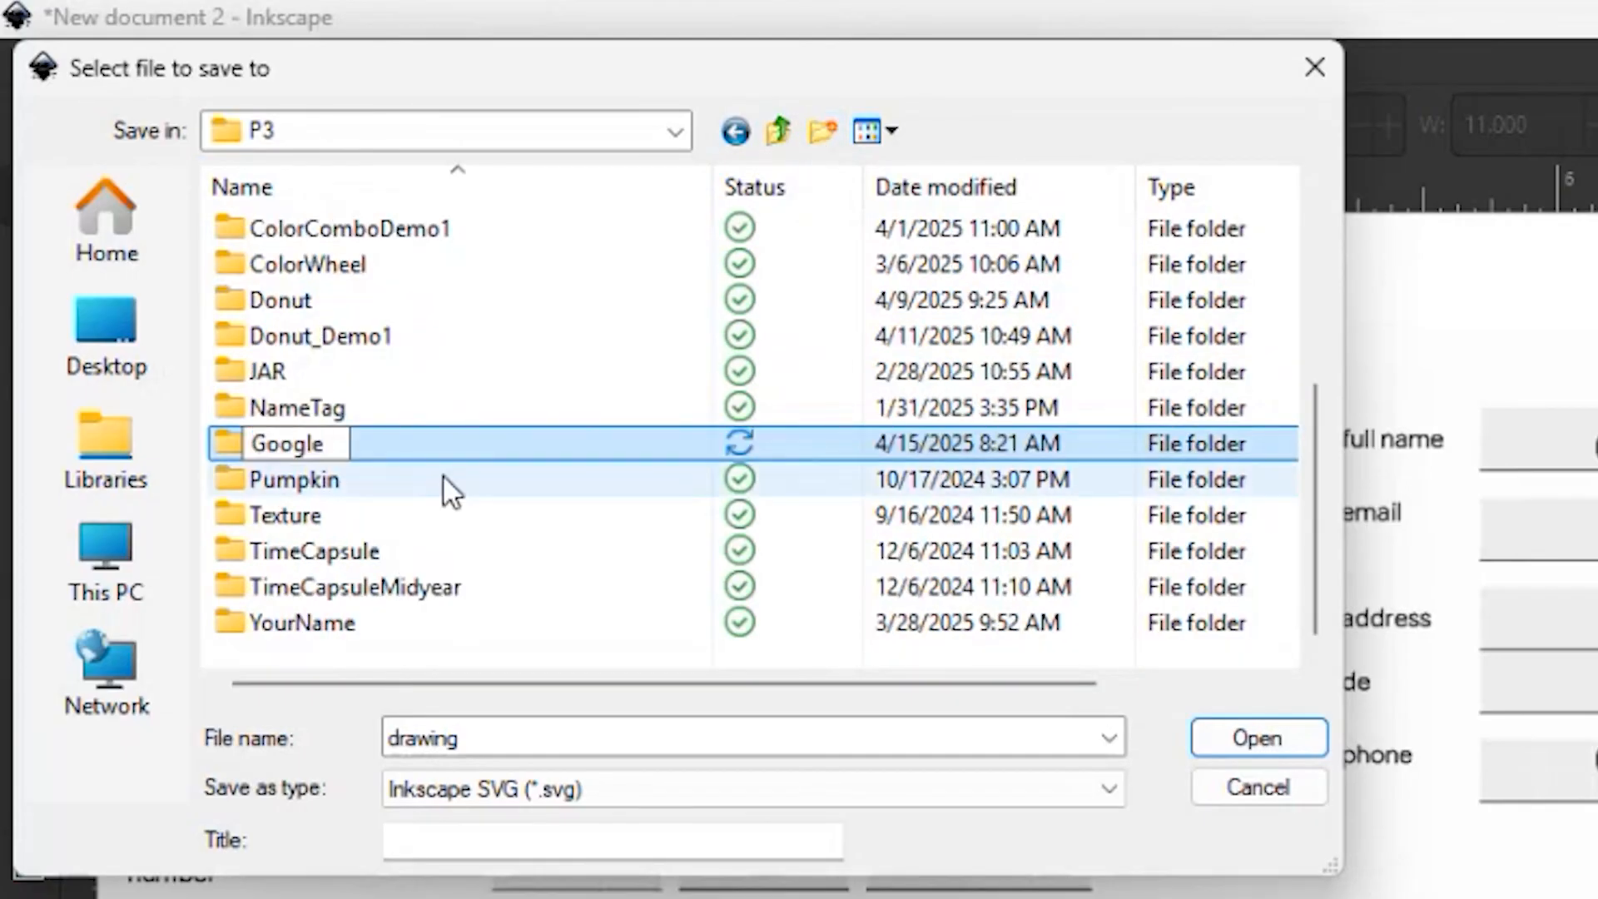
{"action": "left_click", "coordinate": [446, 479]}
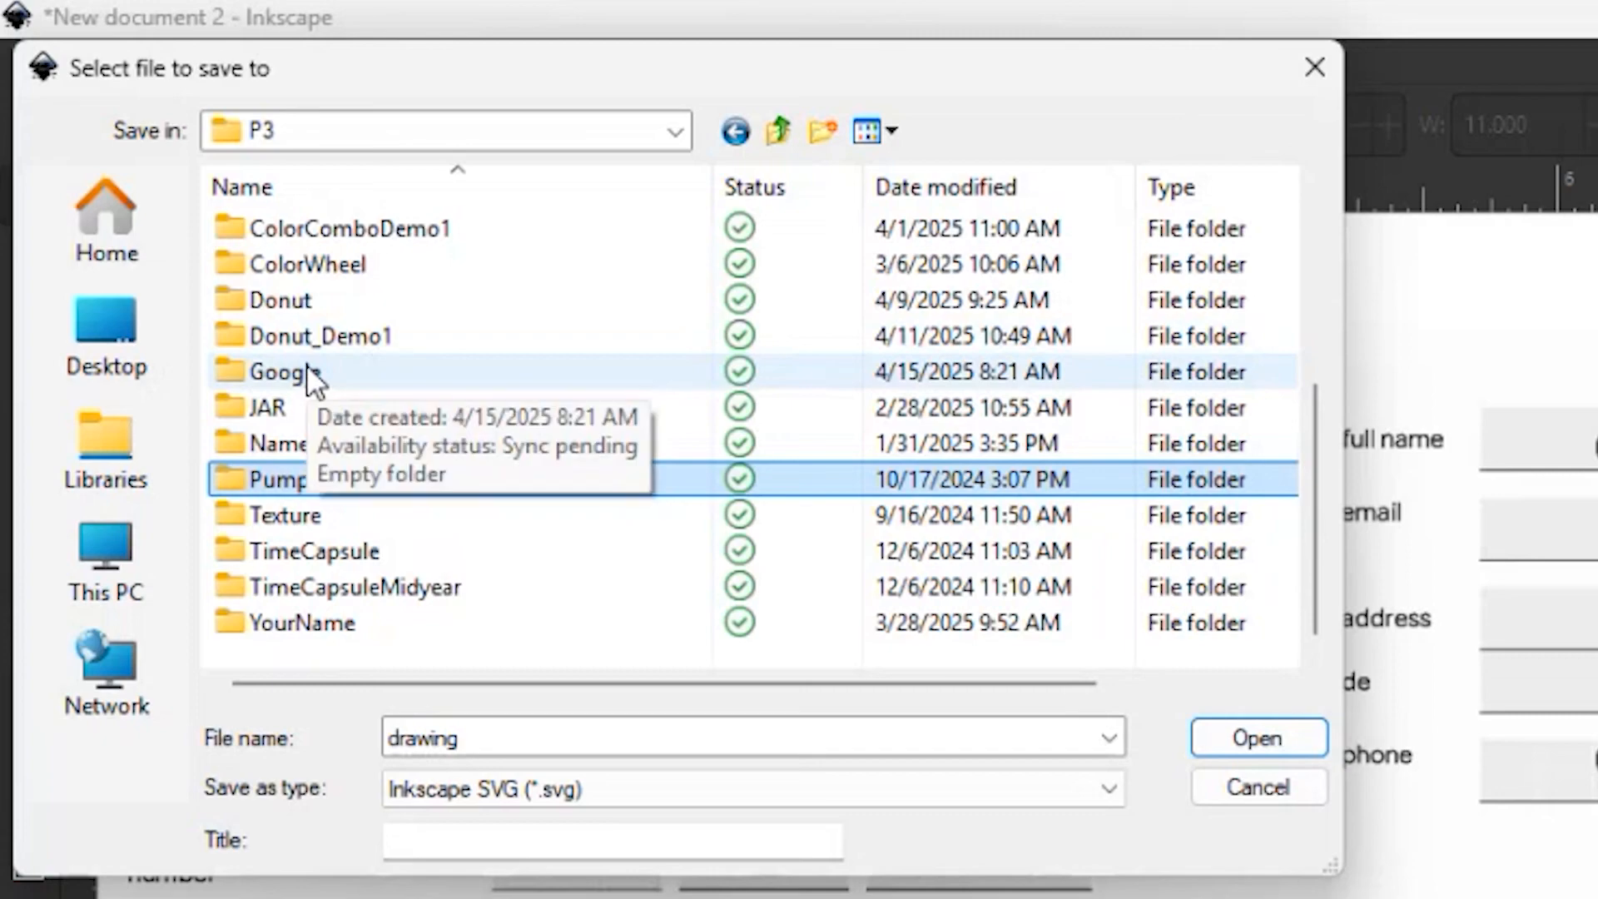
{"action": "double_click", "coordinate": [290, 376]}
Save the document as an Inkscape SVG, named with the author's name followed by _GoogleP3
{"action": "type", "text": "J"}
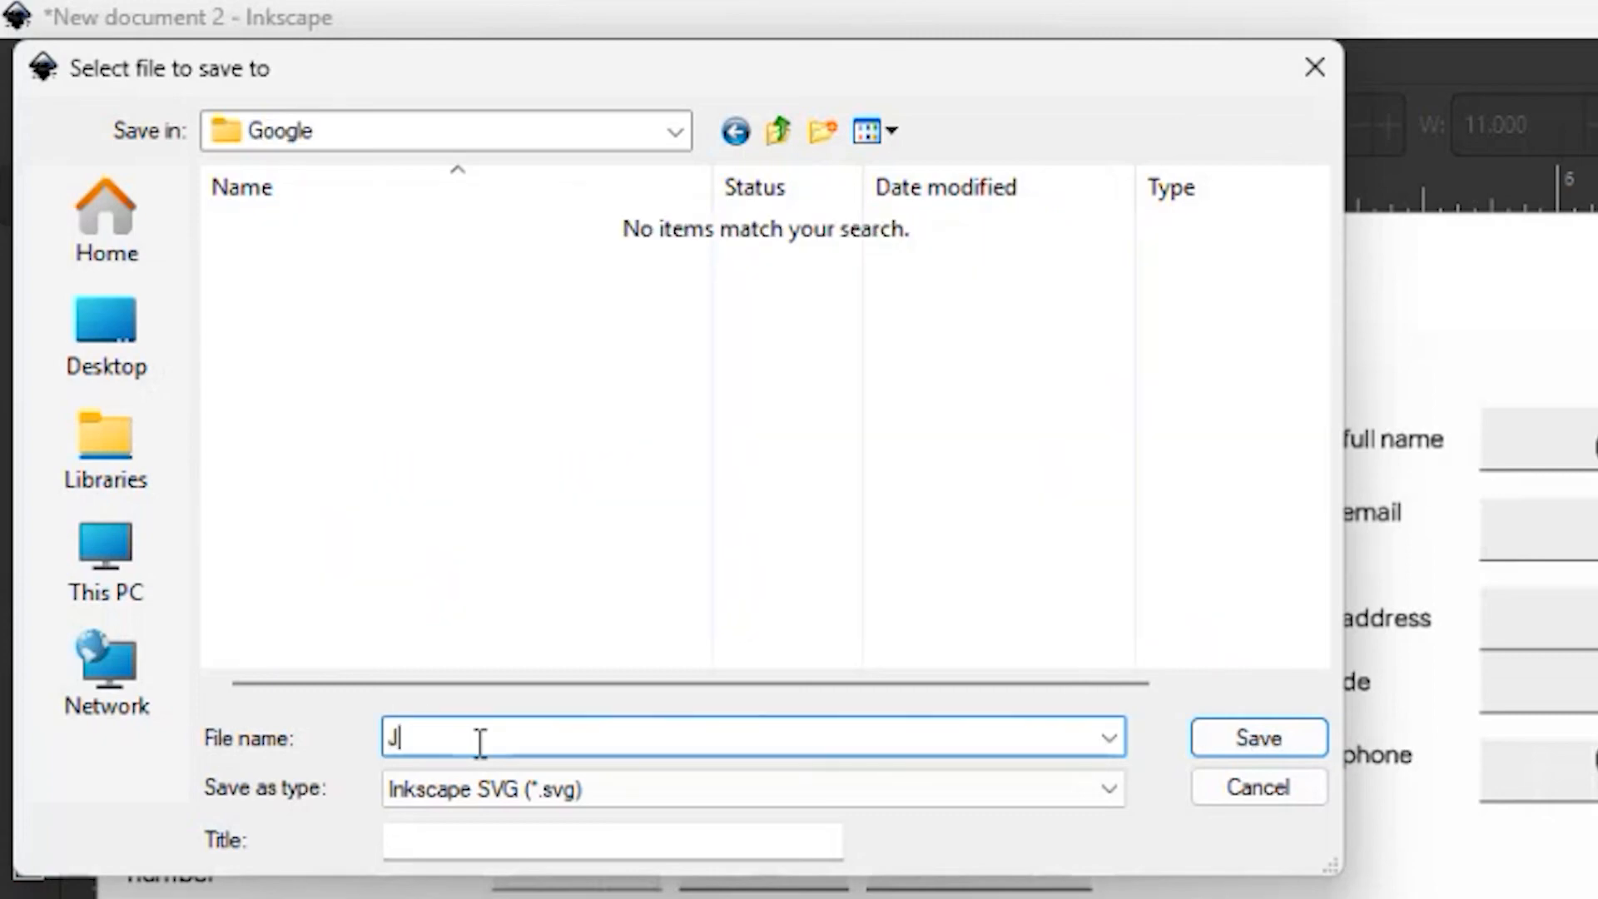
{"action": "type", "text": "ulianR_GoogleP3"}
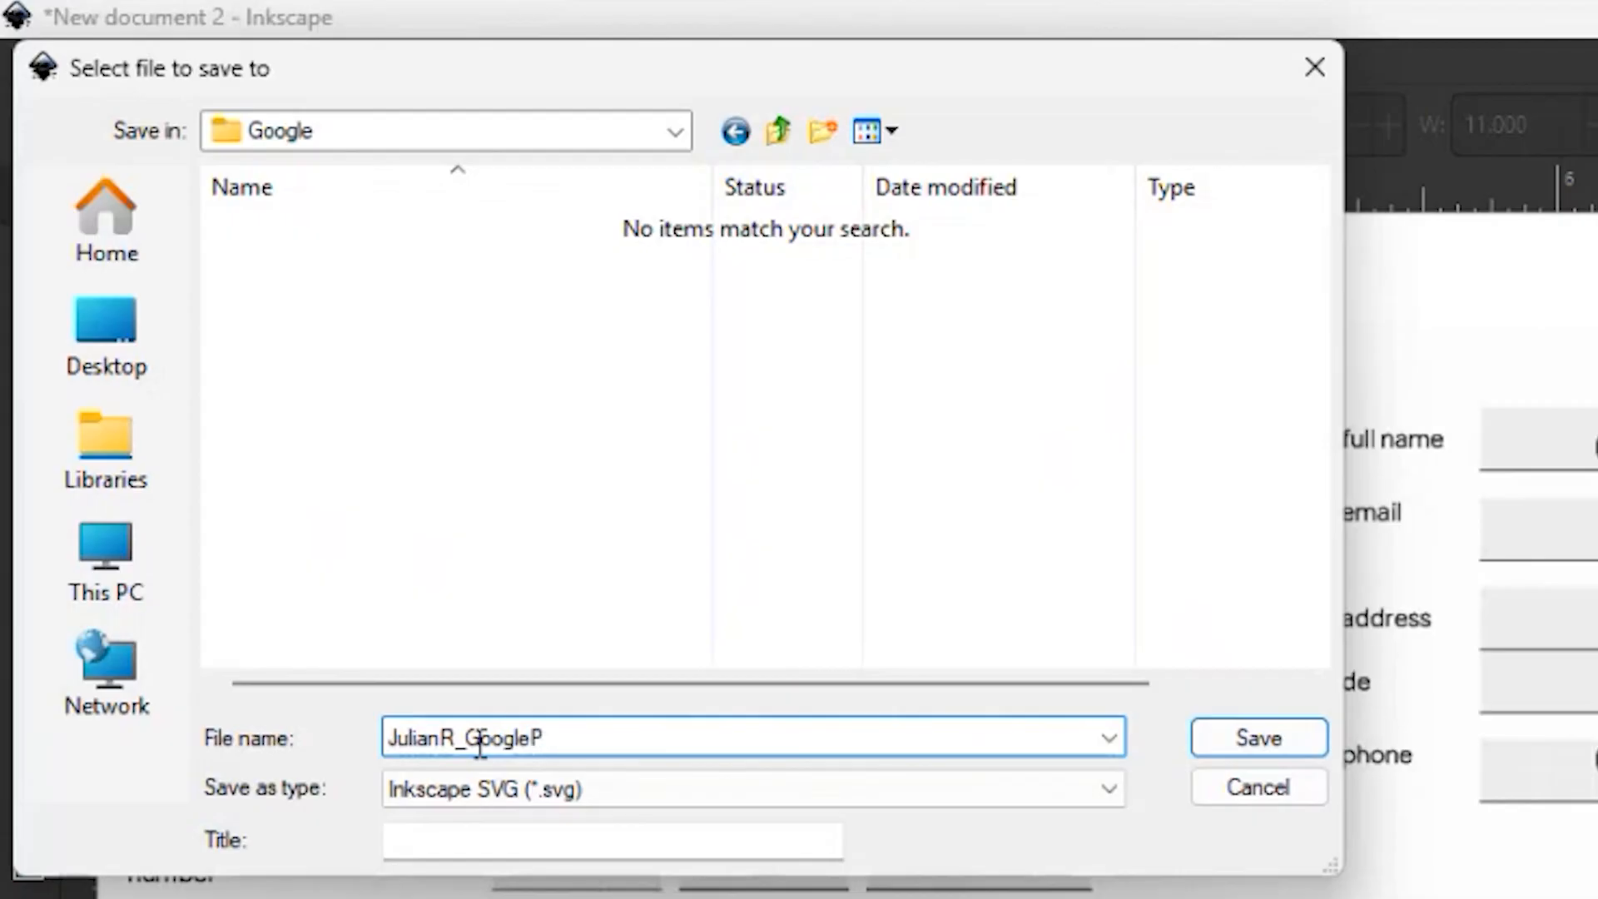
{"action": "left_click", "coordinate": [1230, 726]}
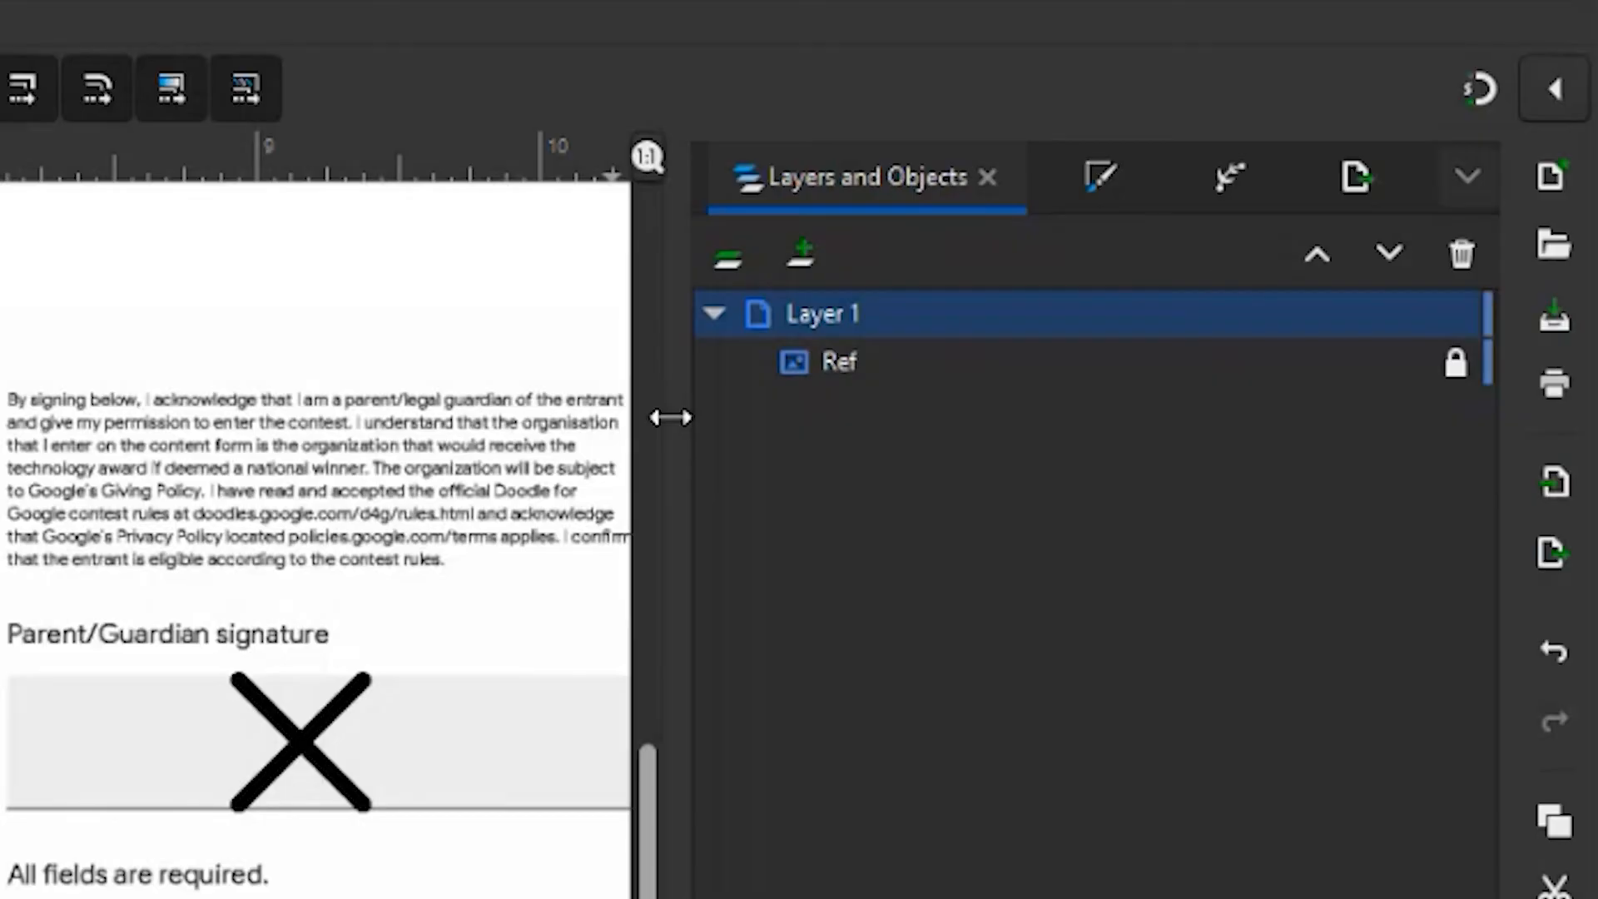
Export the Google template page as a PNG under the document's own file name
{"action": "left_click", "coordinate": [1456, 182]}
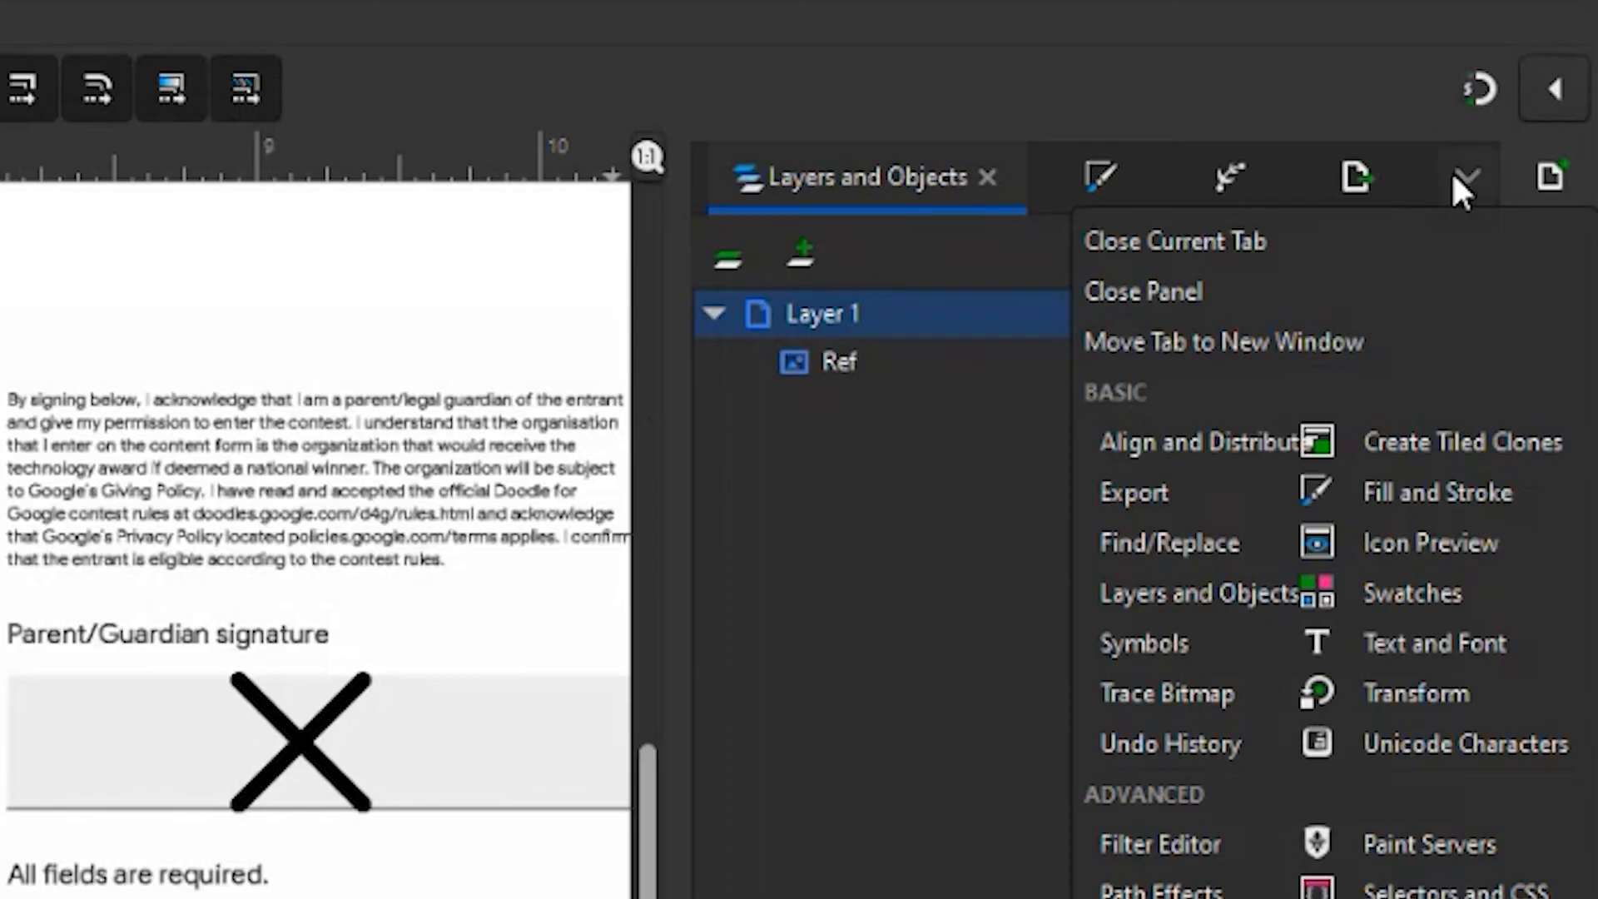
{"action": "left_click", "coordinate": [1192, 490]}
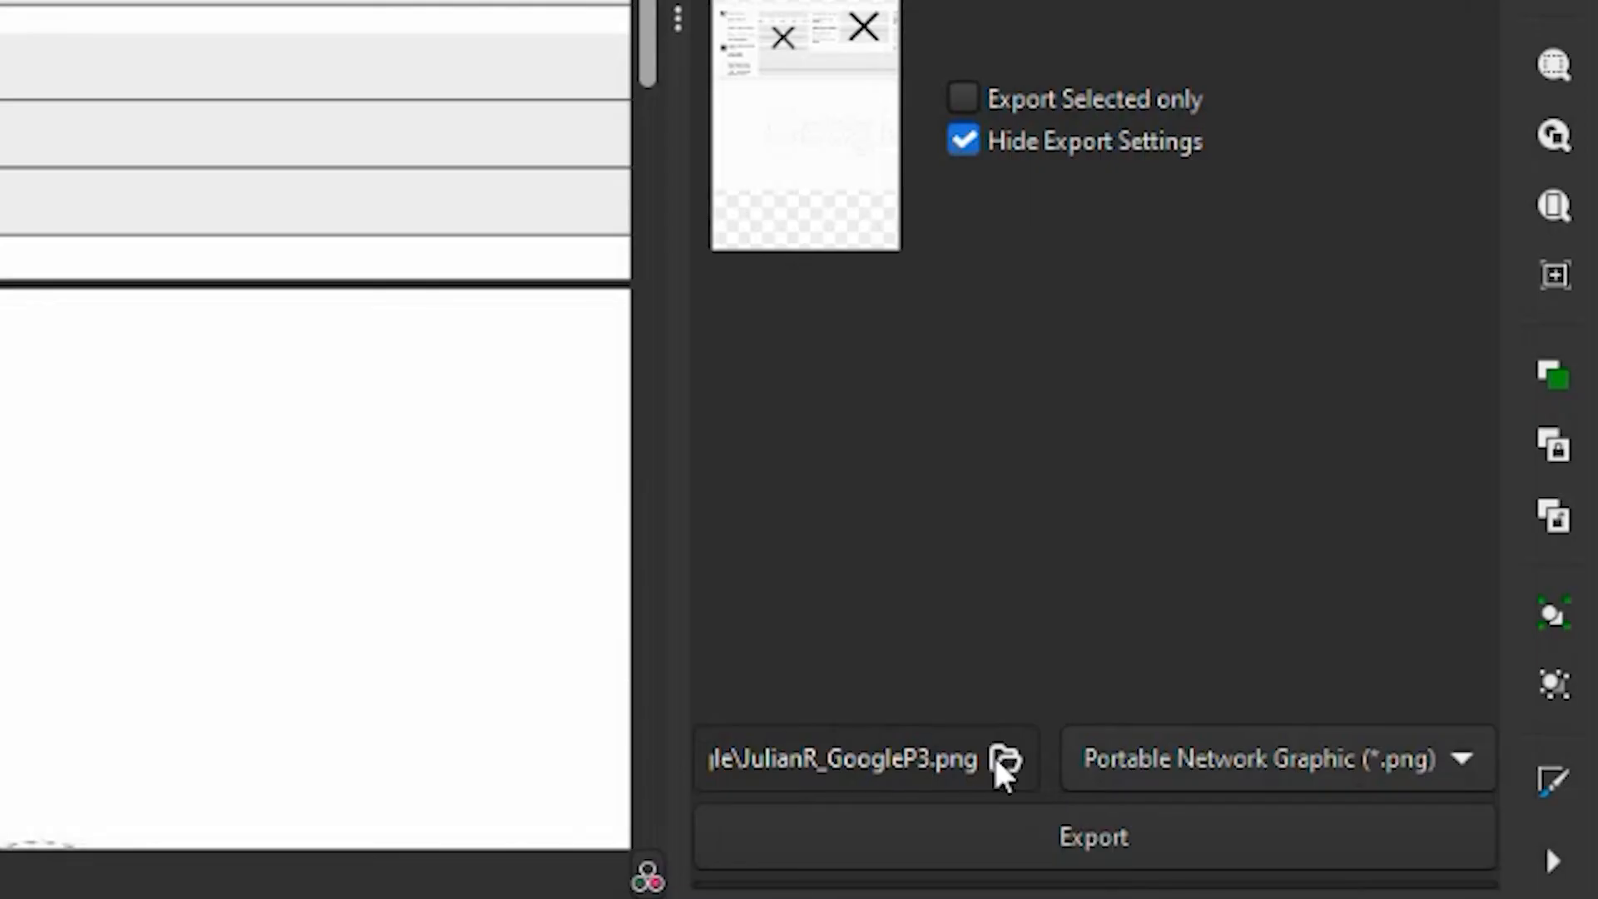
{"action": "left_click", "coordinate": [1067, 826]}
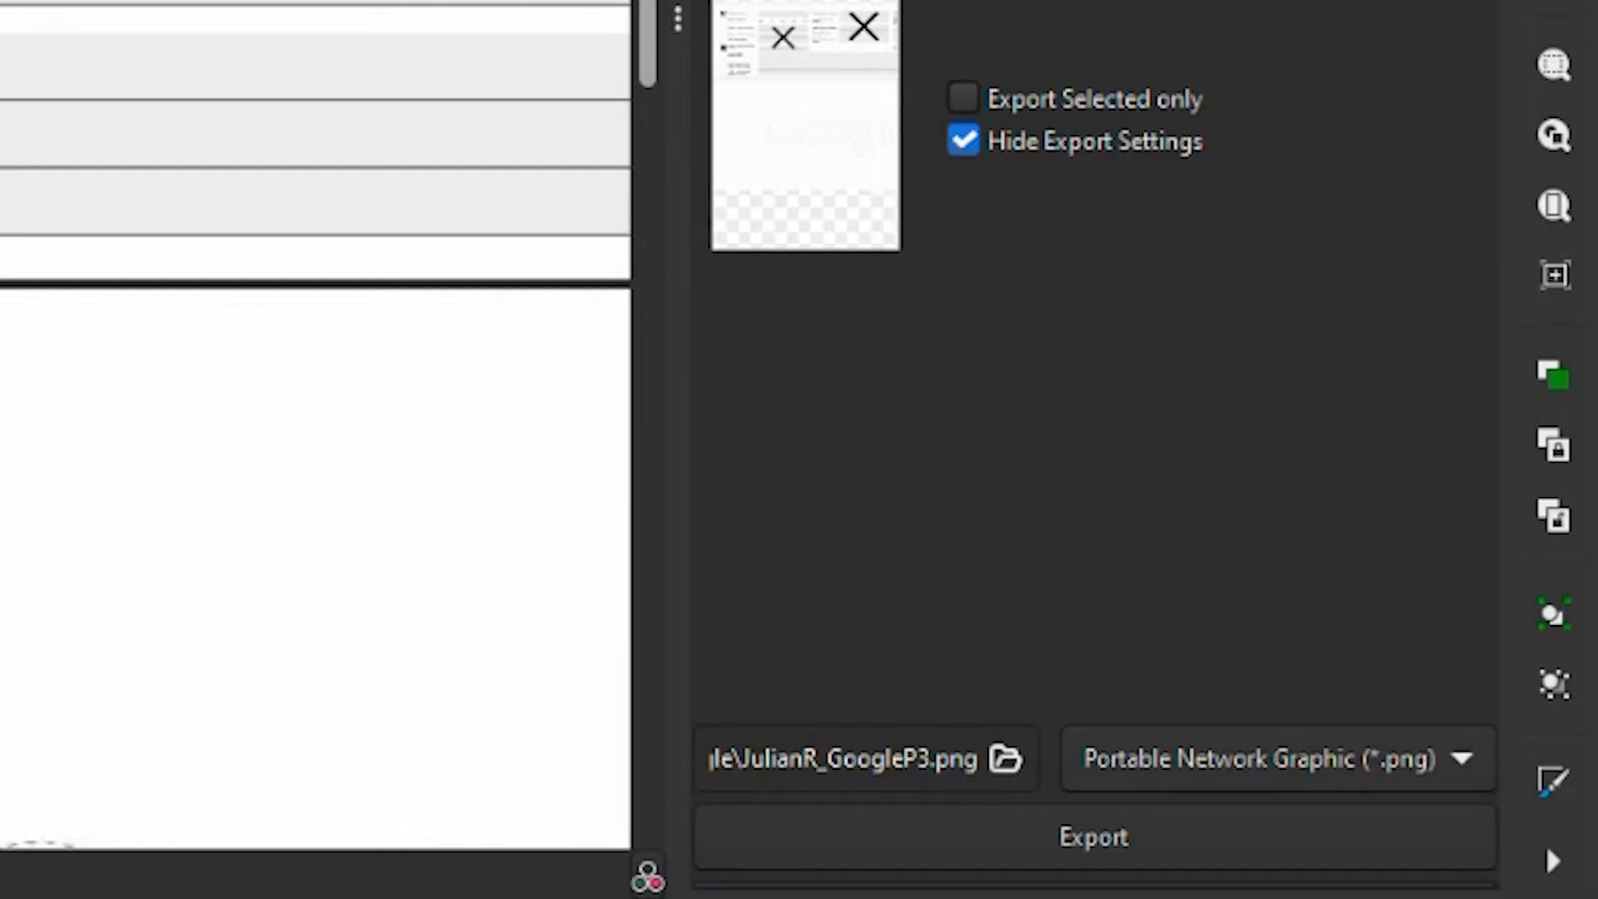